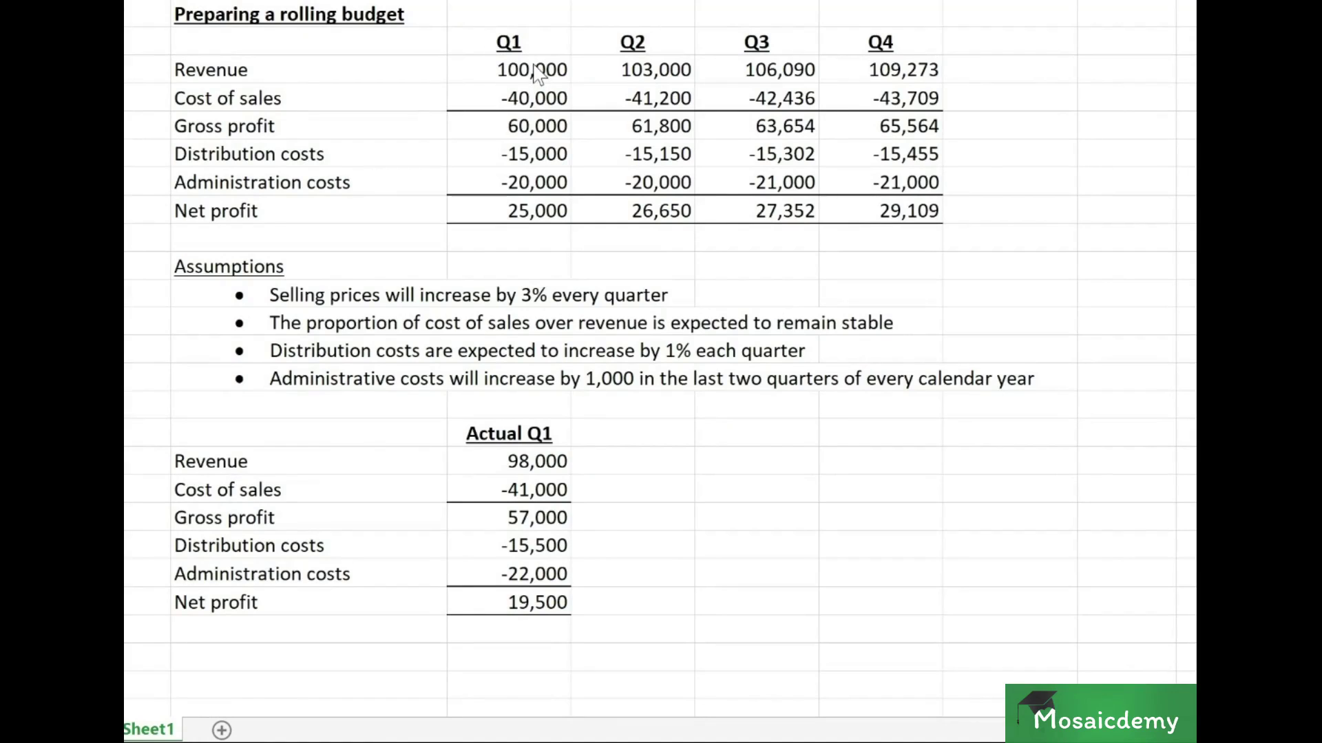
Step: Review the budget table's Q1–Q4 figures and the assumptions listed below it
left_click(528, 66)
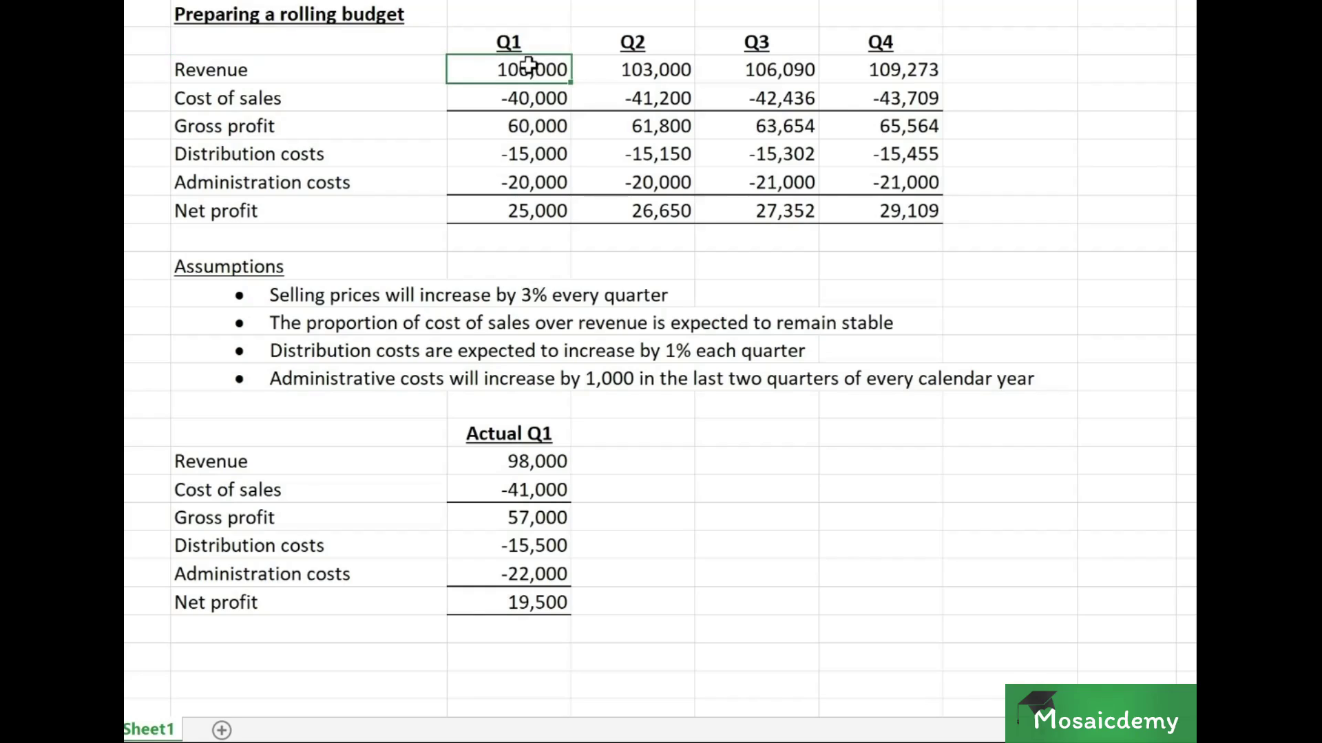
key("Left")
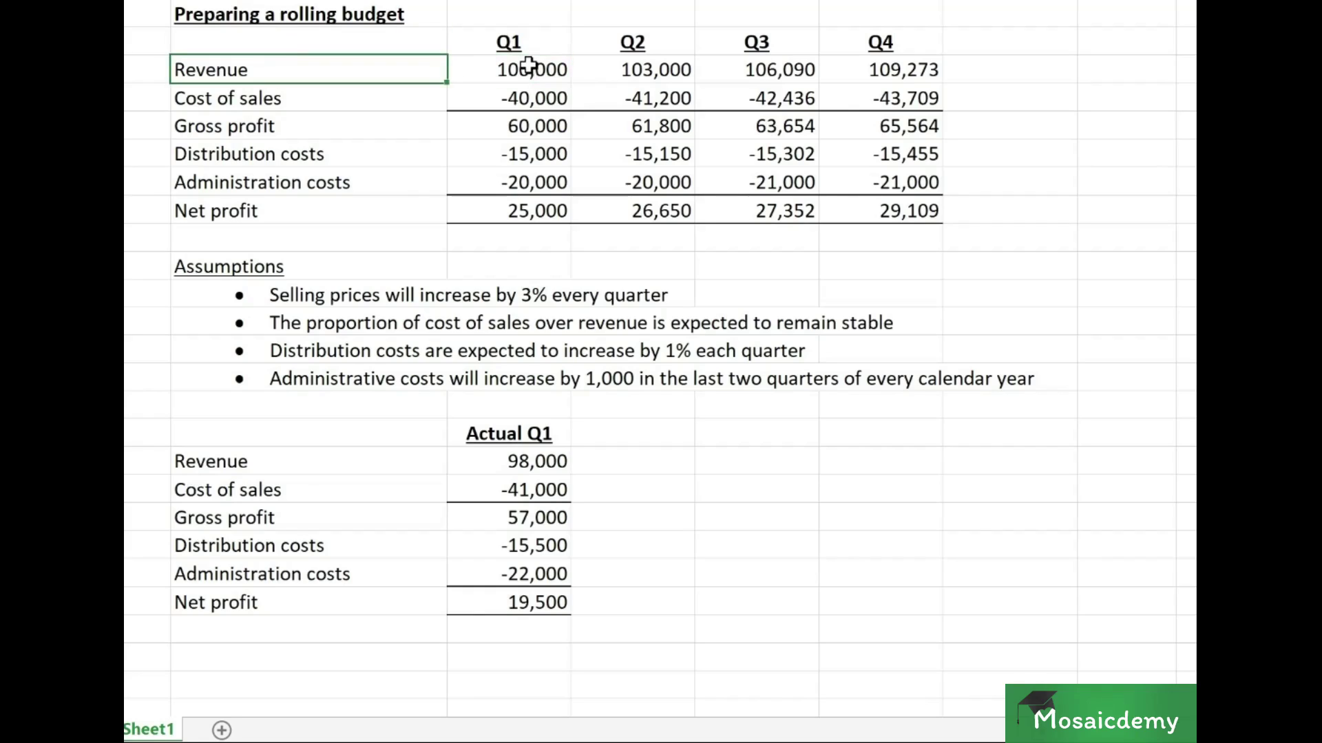
key("Down")
key("Down")
key("Down")
key("Down")
key("Down")
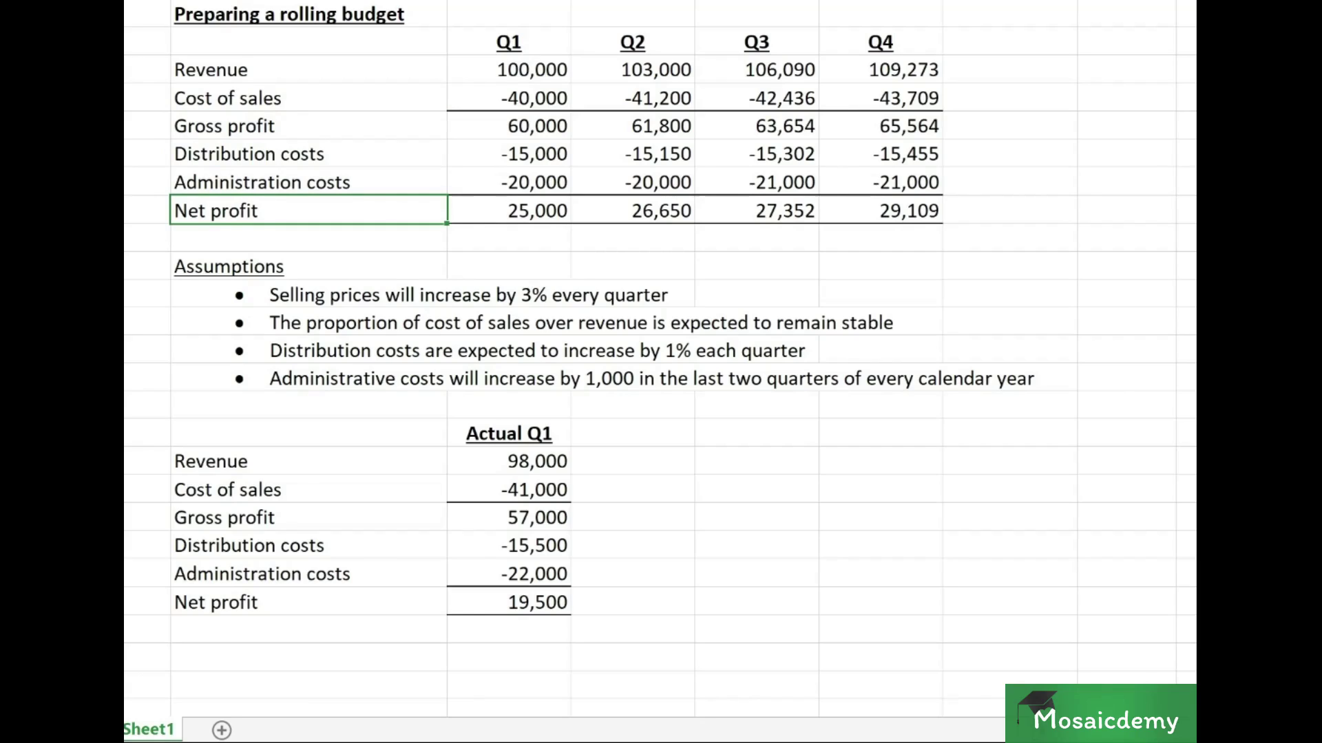
key("Down")
key("Down")
key("Down")
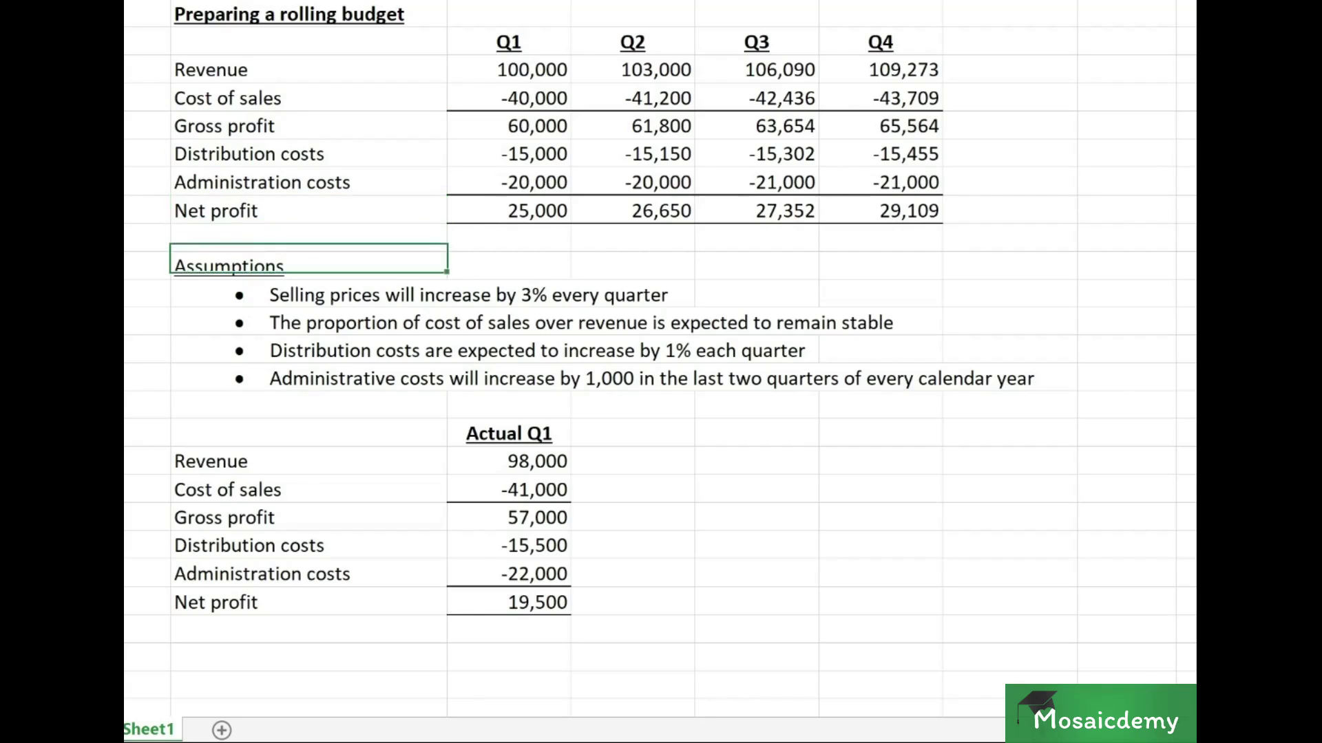
key("Right")
key("Up")
key("Up")
key("Up")
key("Up")
key("Up")
key("Up")
key("Up")
key("Up")
key("Right")
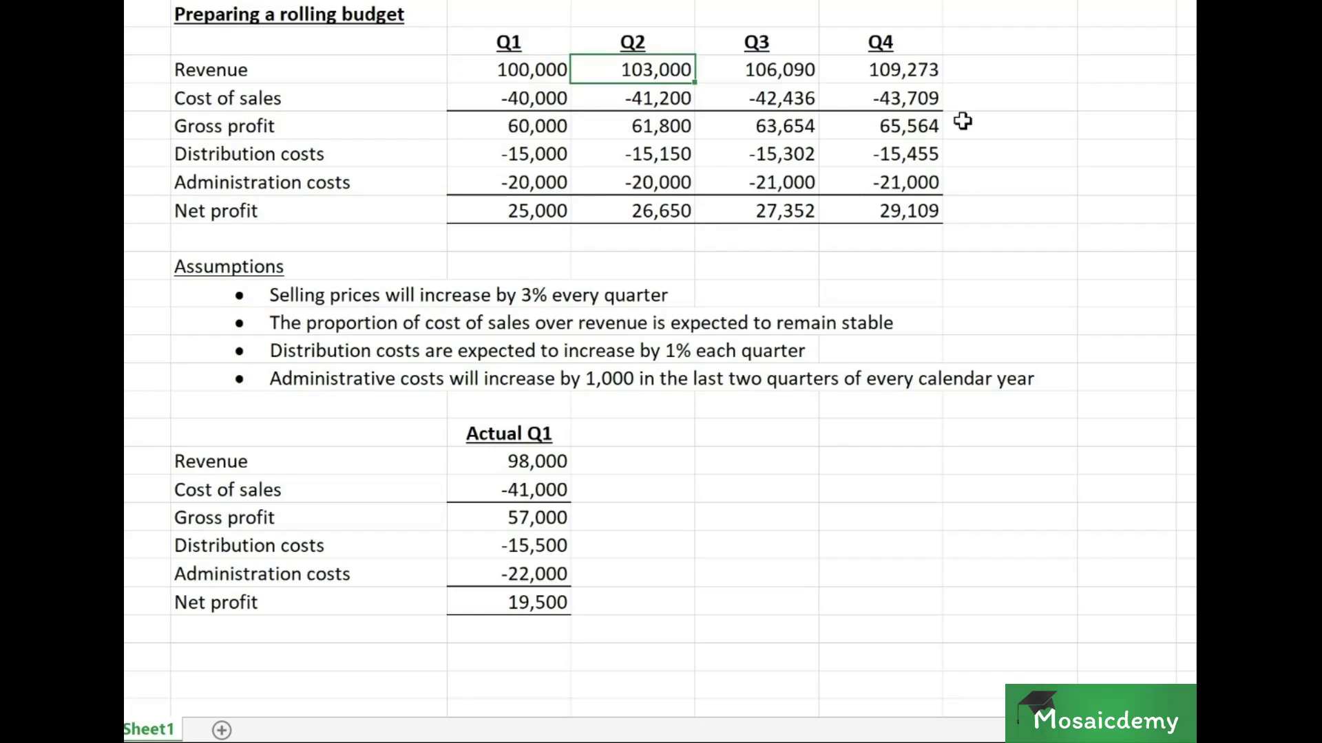
key("Down")
key("Down")
key("Down")
key("Down")
key("Down")
key("Down")
key("Down")
key("Down")
key("Down")
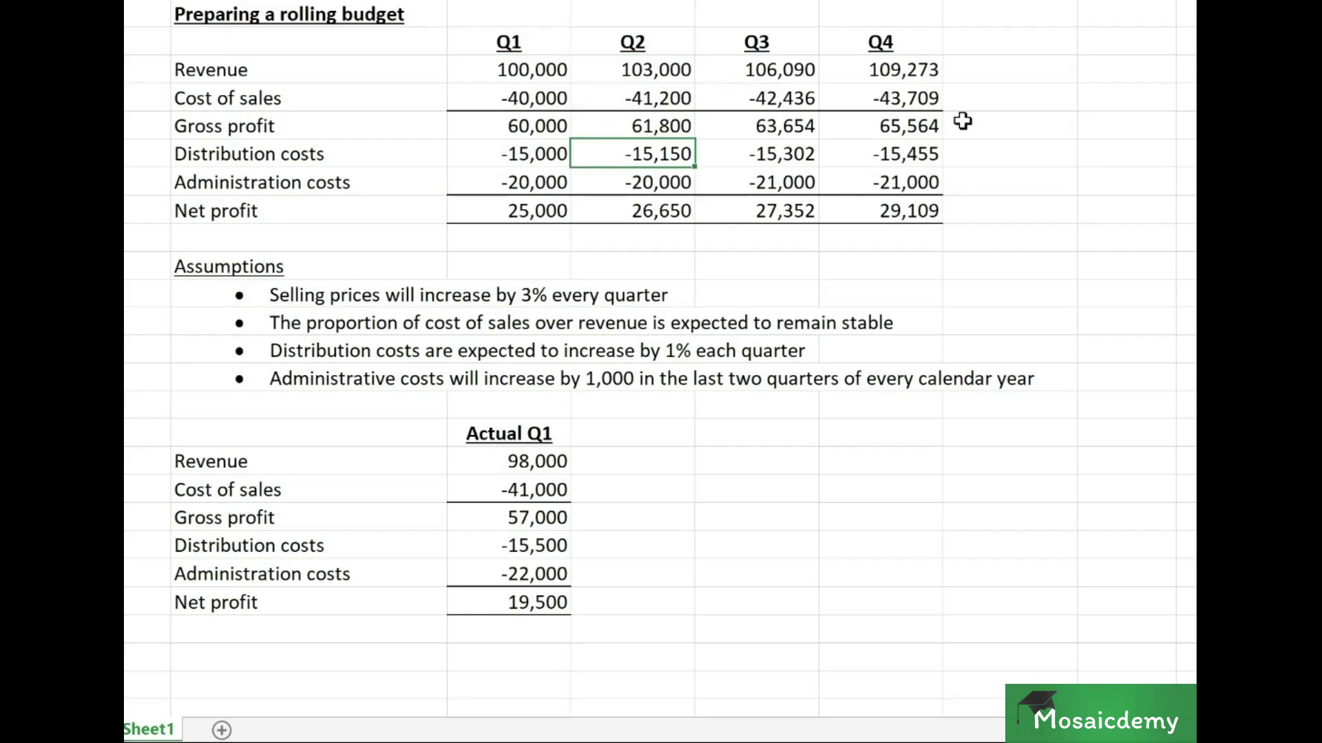
key("Left")
key("Right")
key("Right")
key("Right")
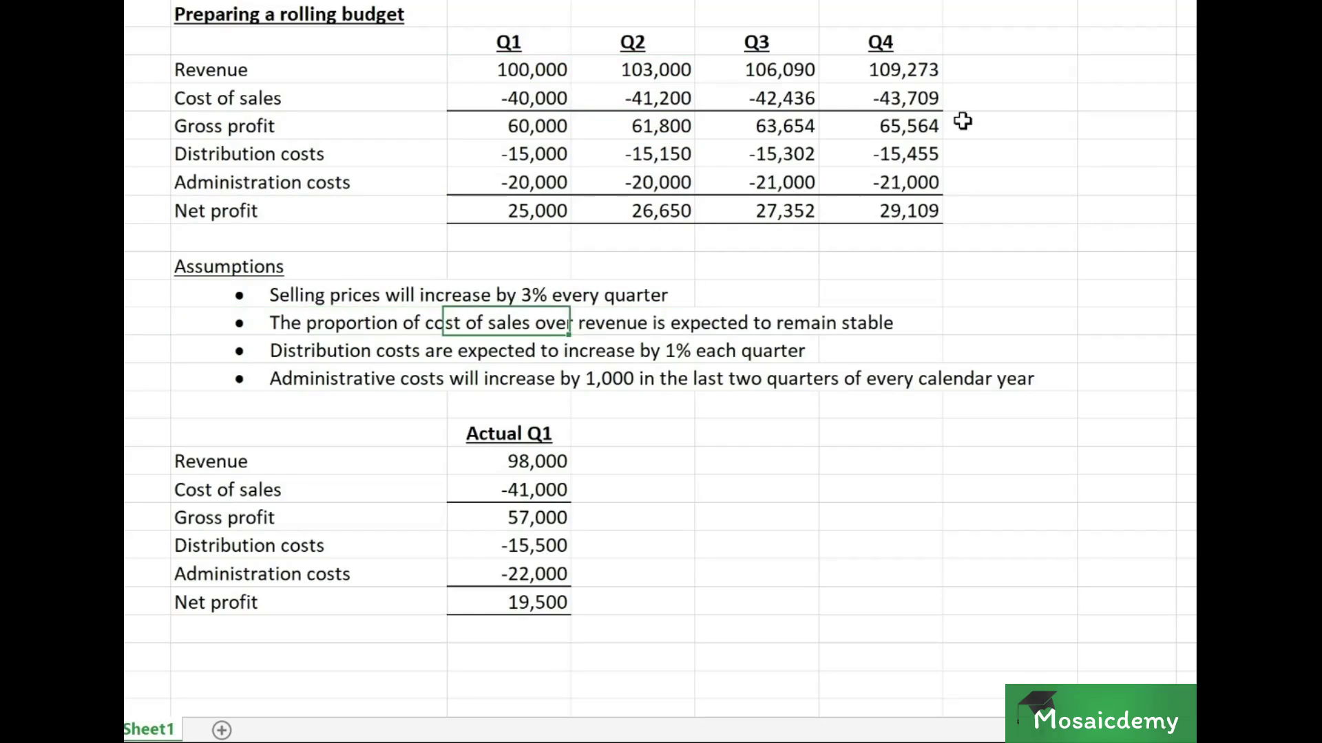
key("Left")
key("Left")
key("Up")
key("Up")
key("Up")
key("Up")
key("Up")
key("Up")
key("Up")
key("Up")
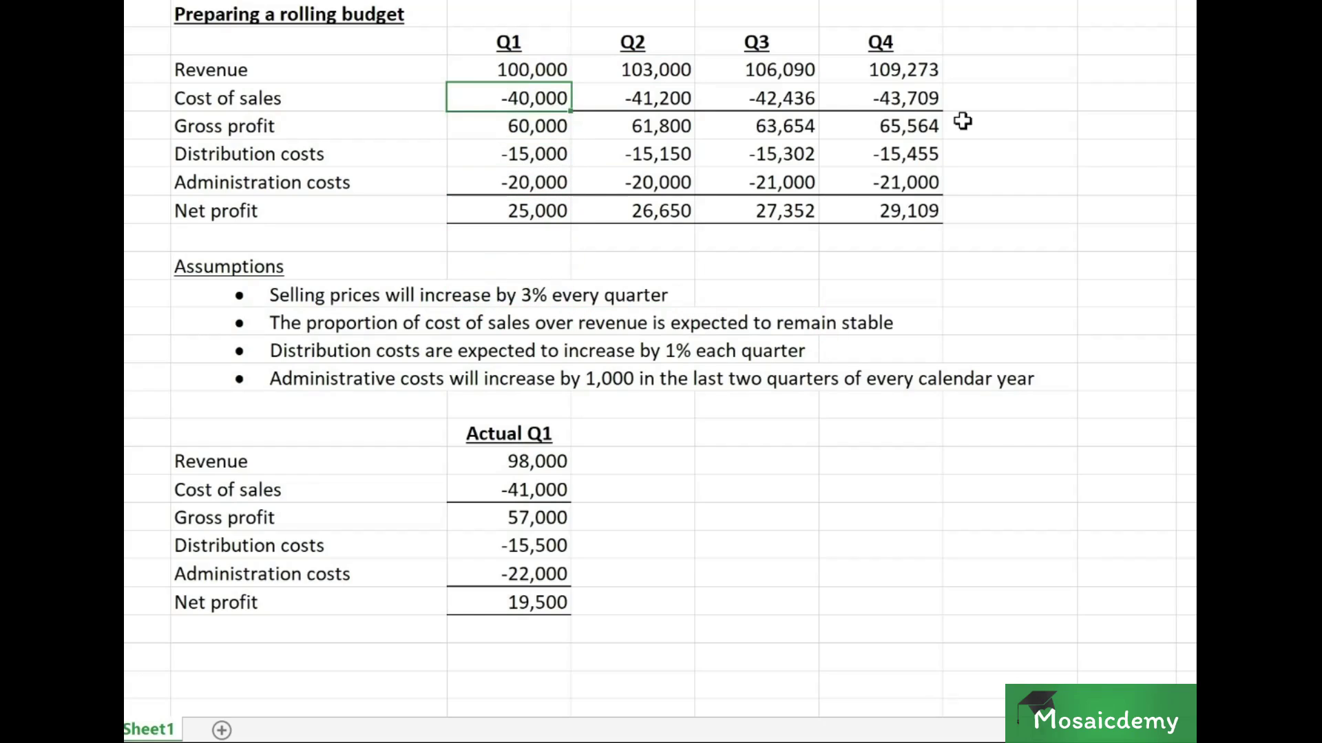
key("Up")
key("Down")
key("Right")
key("Up")
key("Down")
key("Right")
key("Up")
key("Down")
key("Right")
key("Down")
key("Down")
key("Down")
key("Down")
key("Down")
key("Down")
key("Down")
key("Left")
key("Left")
key("Left")
key("Left")
key("Down")
key("Down")
key("Right")
key("Right")
key("Right")
key("Up")
key("Up")
key("Up")
key("Up")
key("Up")
key("Up")
key("Up")
key("Up")
key("Left")
key("Left")
key("Down")
key("Right")
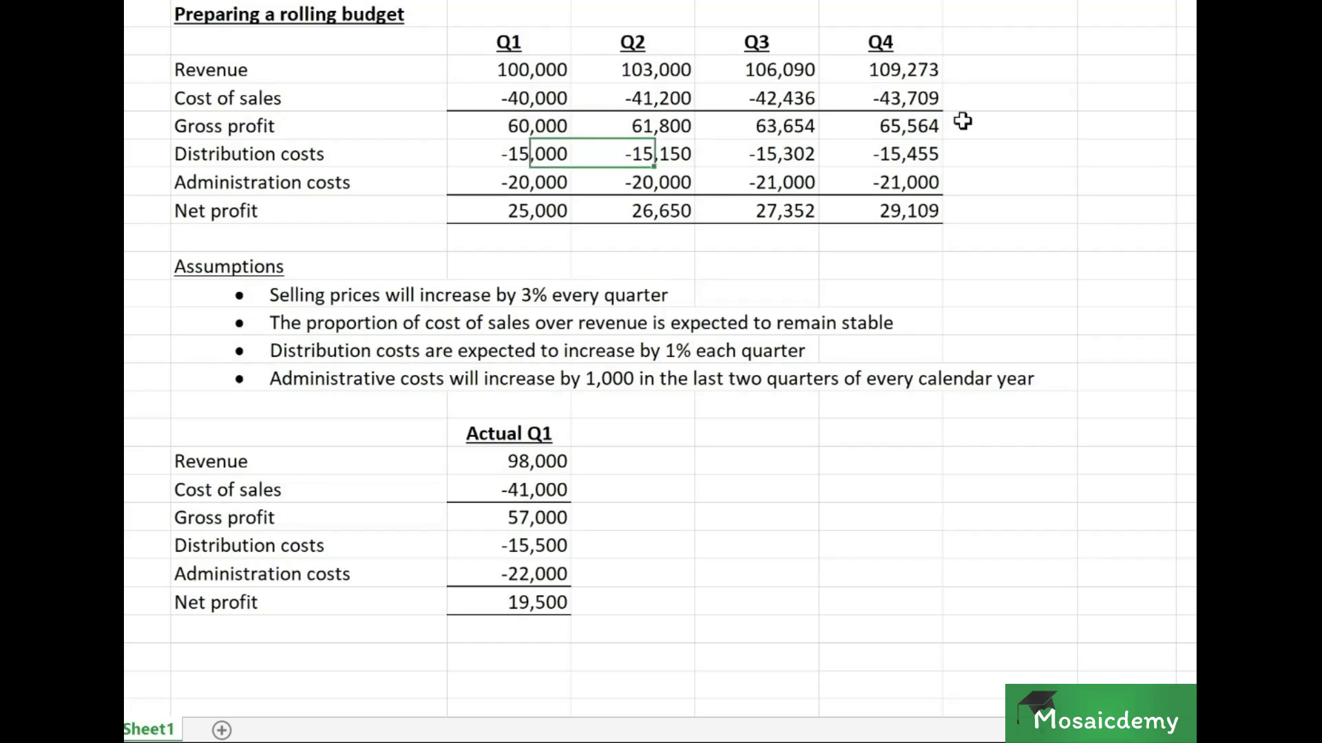
key("Down")
key("Down")
key("Down")
key("Down")
key("Down")
key("Down")
key("Down")
key("Down")
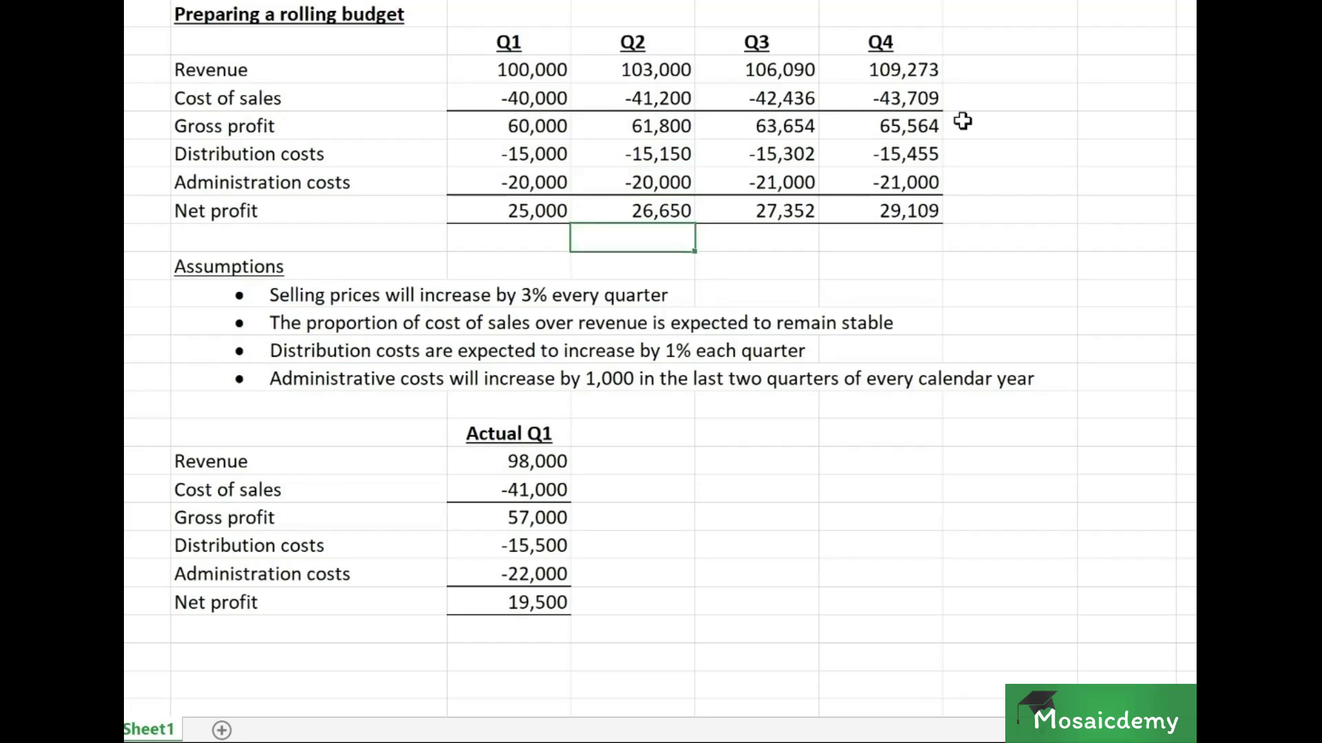
key("Left")
key("Left")
key("Left")
key("Right")
key("Right")
key("Right")
key("Right")
key("Right")
key("Left")
key("Up")
key("Up")
key("Up")
key("Up")
key("Up")
key("Up")
key("Up")
key("Left")
key("Left")
key("Right")
key("Right")
key("Right")
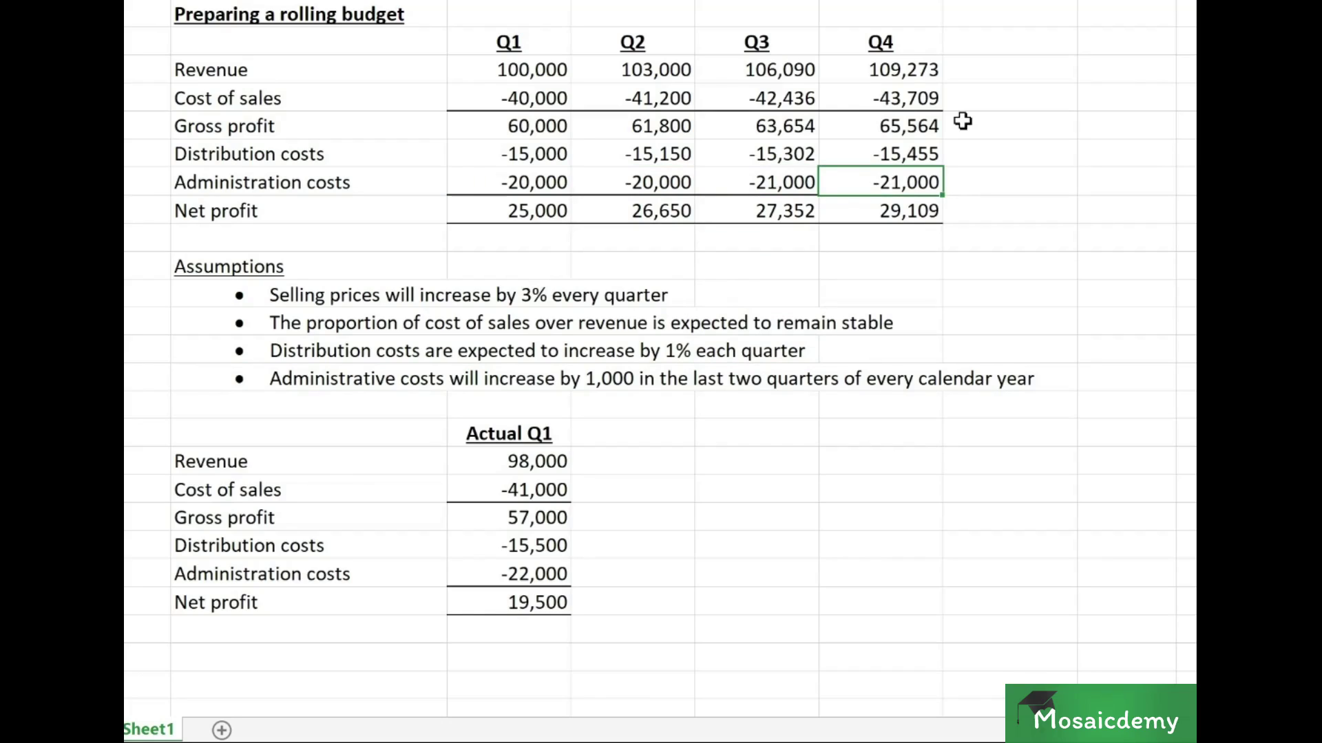
key("Left")
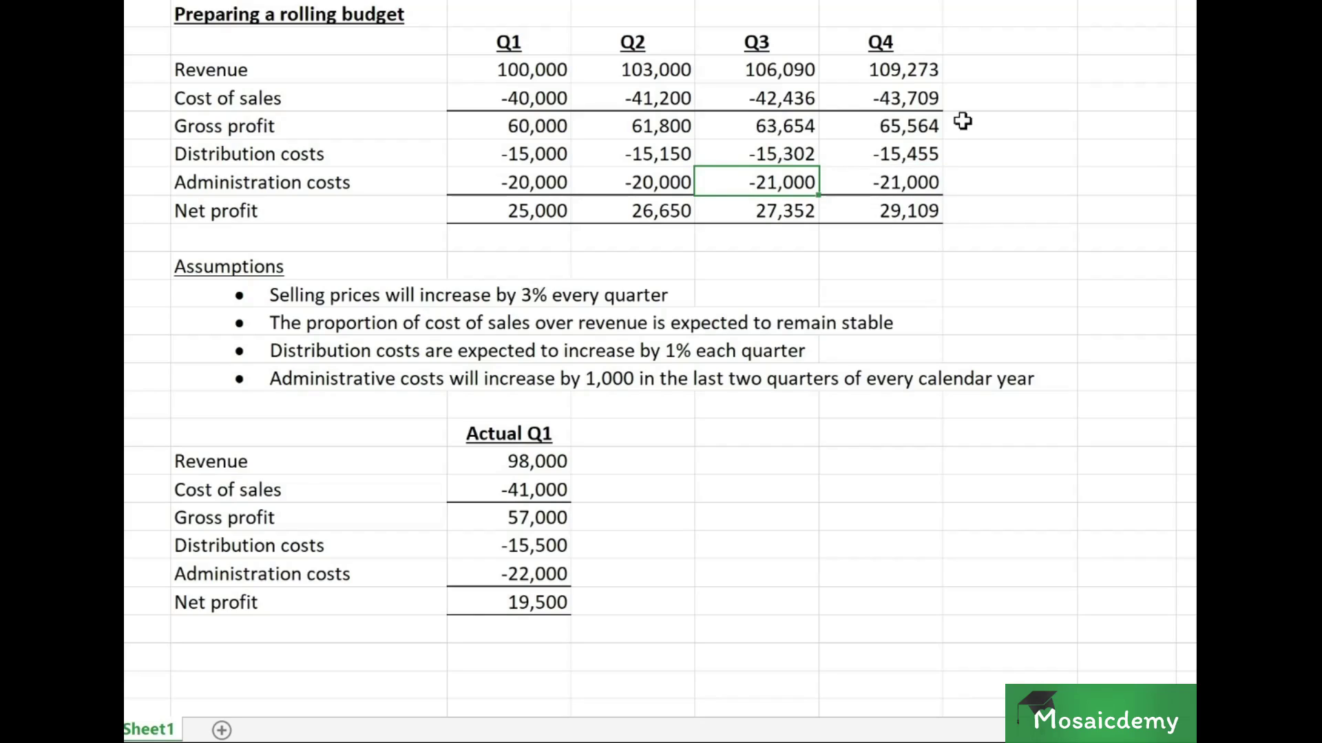
Step: Review the assumptions and the Actual Q1 table's figures down to Net profit
key("Left")
key("Left")
key("Down")
key("Down")
key("ctrl+Down")
key("Down")
key("Down")
key("Down")
key("Down")
key("Down")
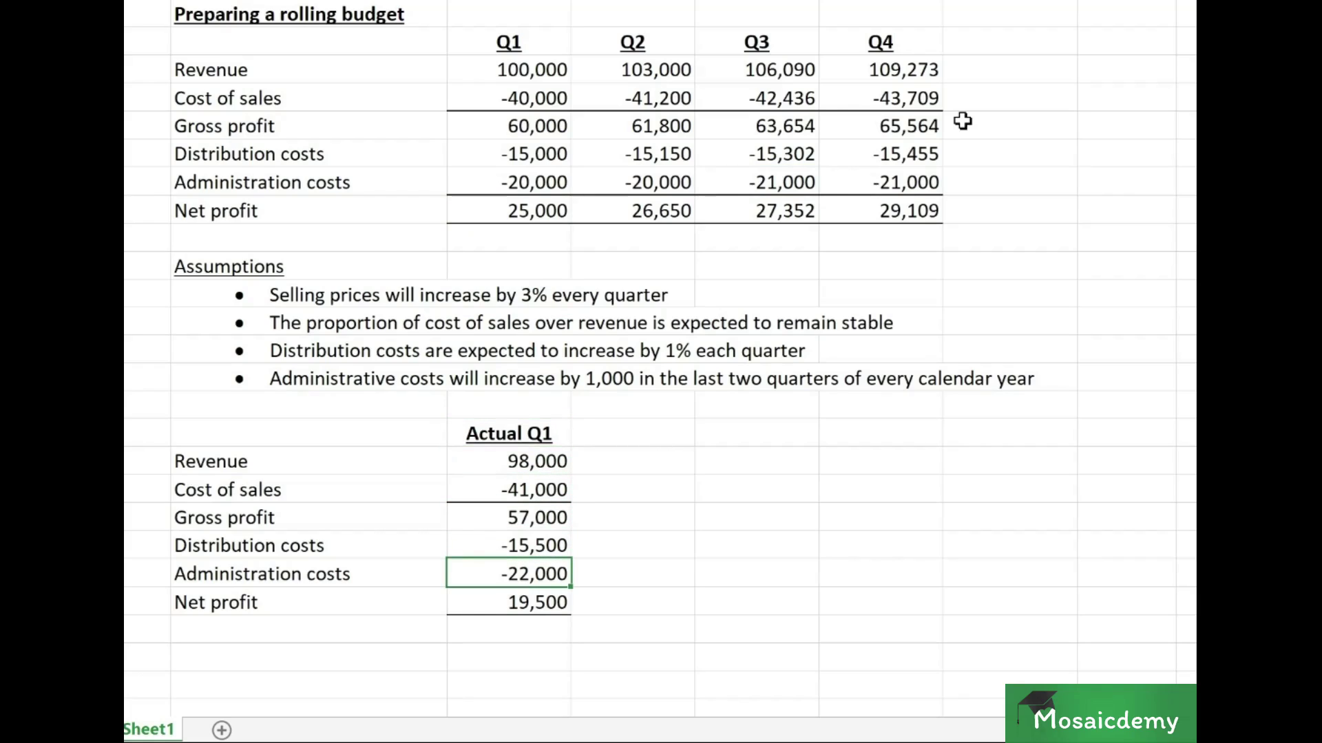
key("Right")
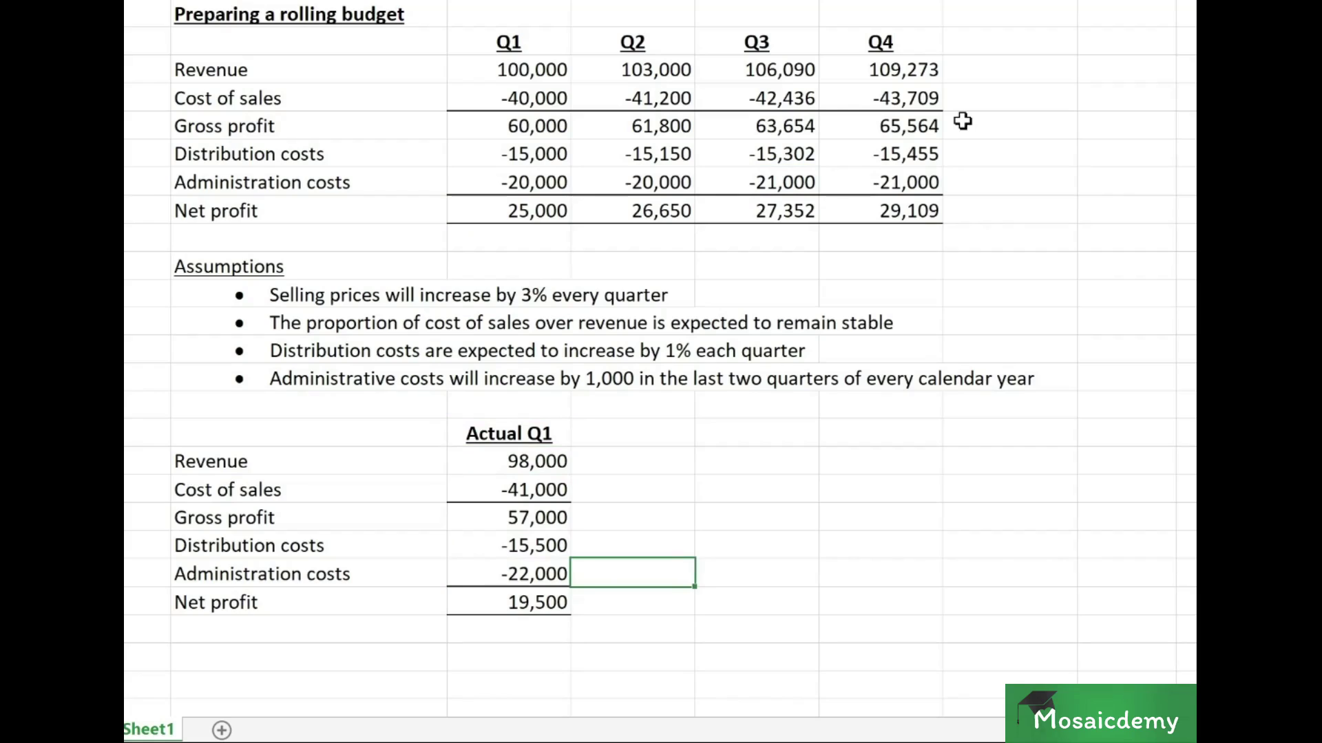
key("Up")
key("Up")
key("Up")
key("Up")
key("Up")
key("Up")
key("Up")
key("Up")
key("Up")
key("Up")
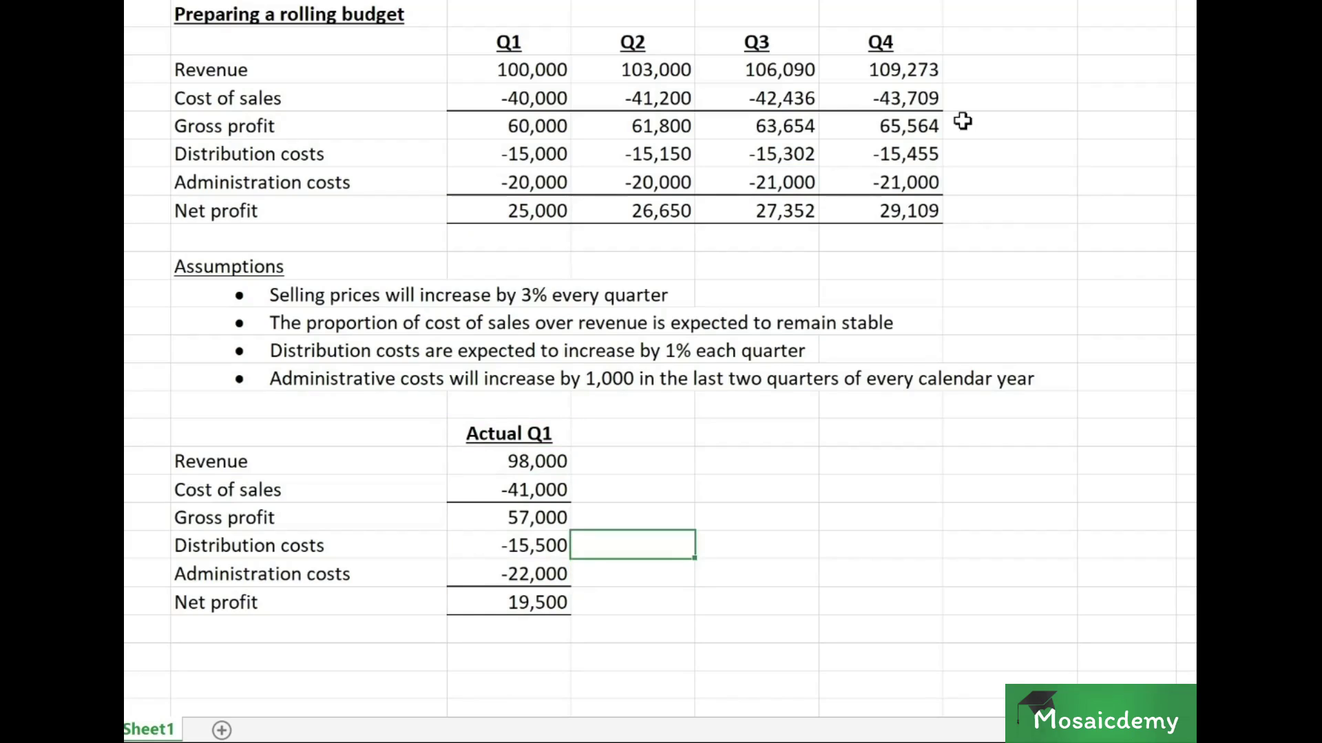
key("Left")
key("Left")
key("Right")
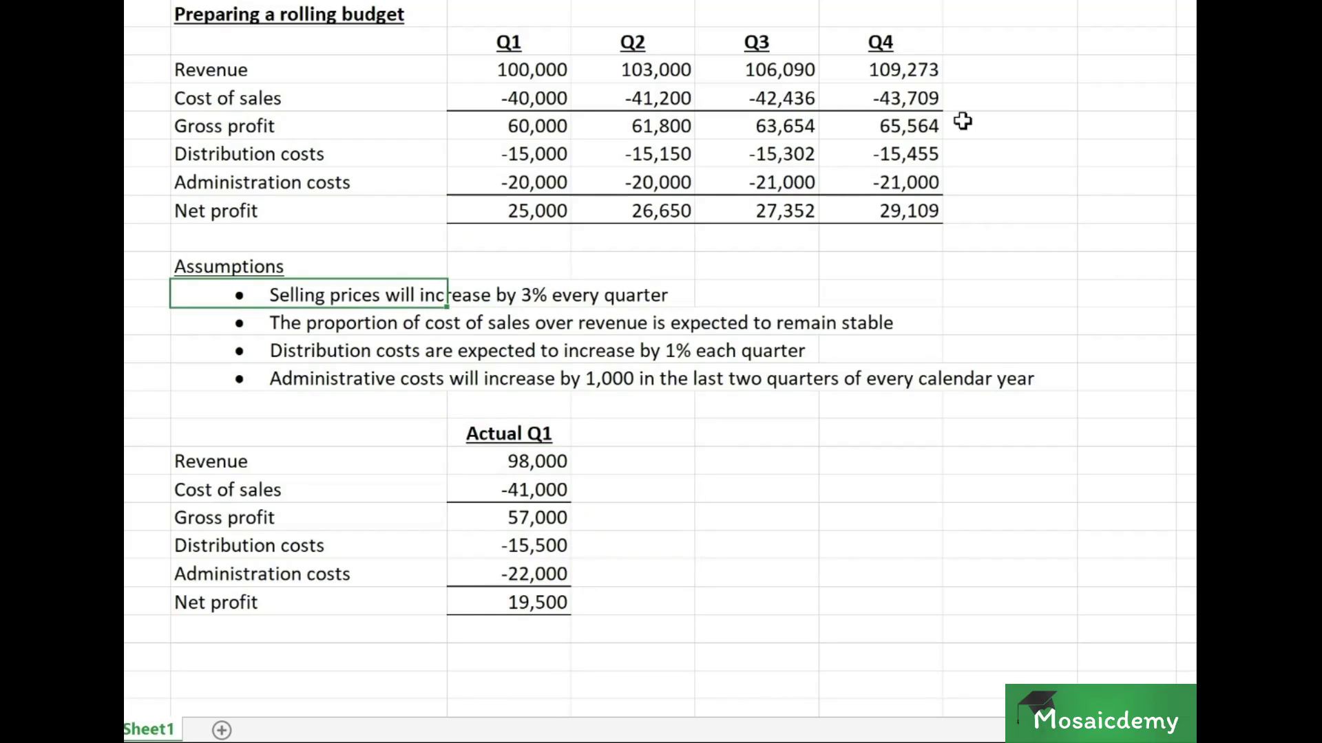
key("Down")
key("Down")
key("Down")
key("Up")
key("Up")
key("Up")
key("Down")
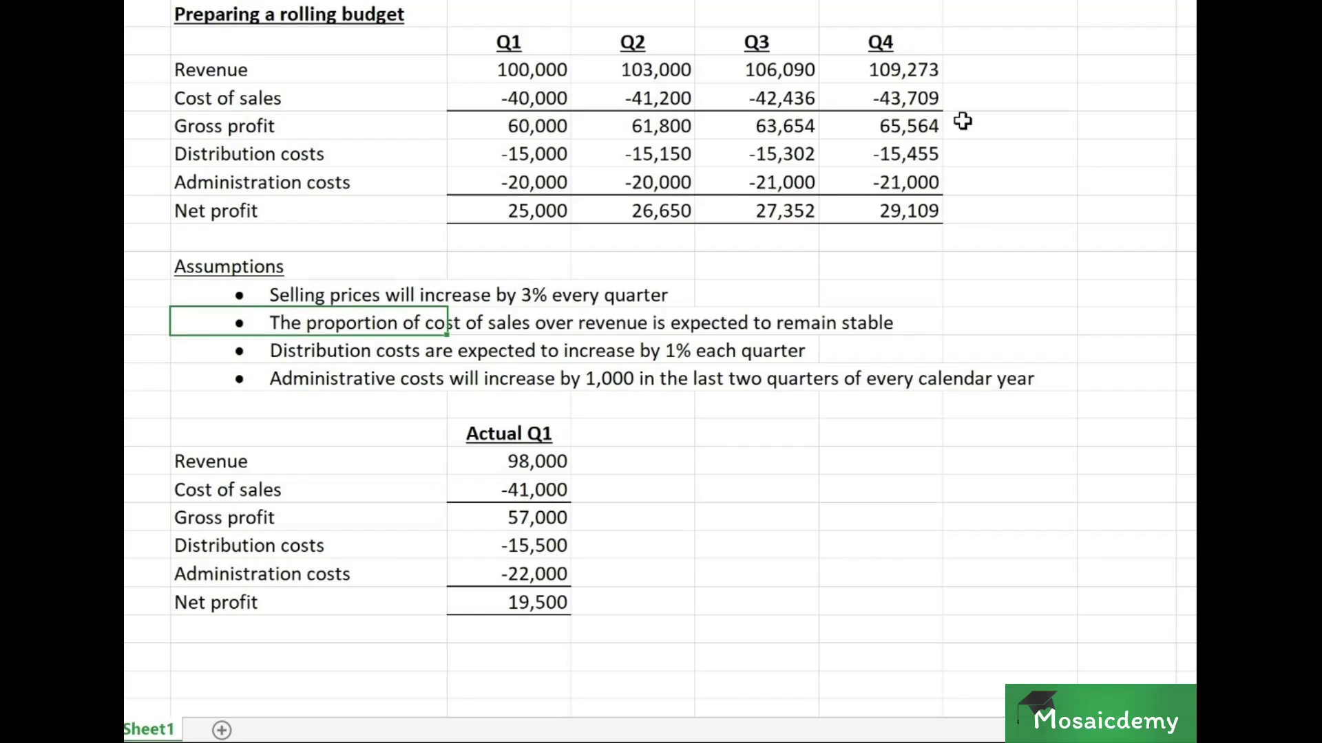
key("Down")
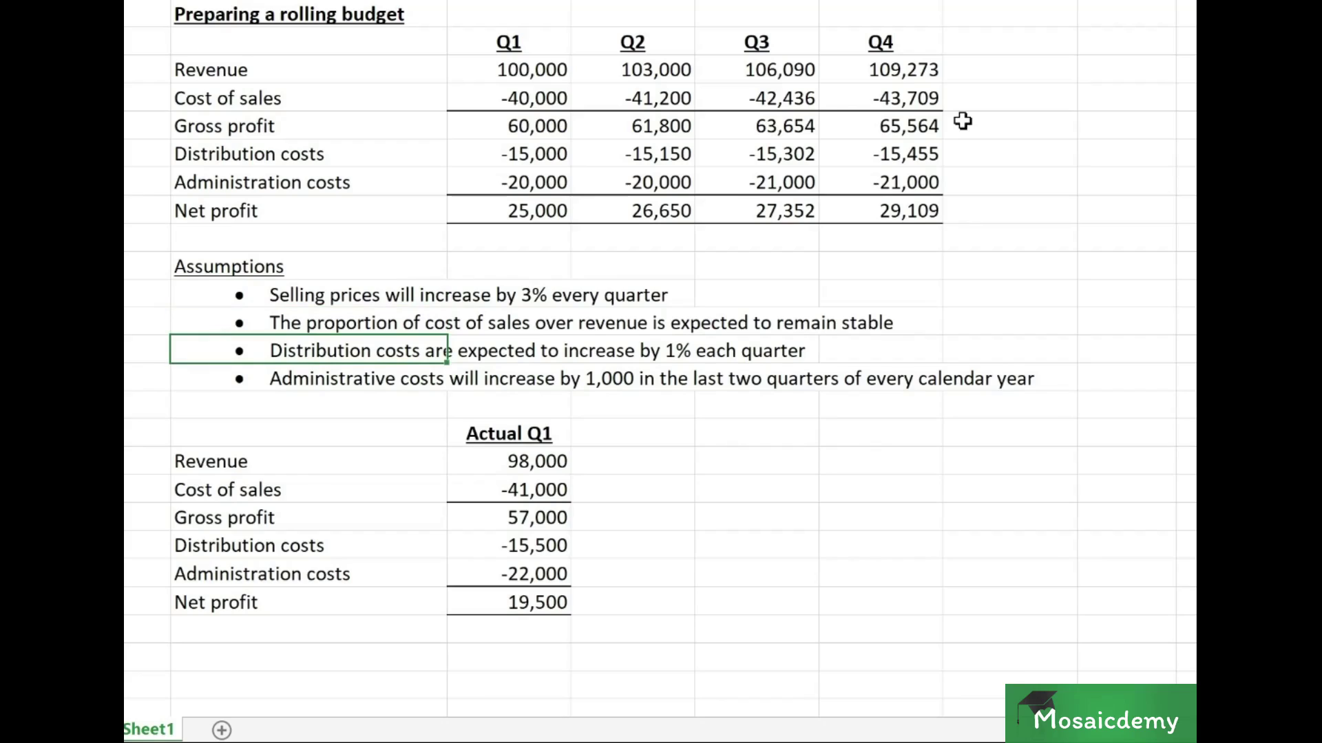
key("Down")
key("Down")
key("Right")
key("Down")
key("Down")
key("Down")
key("Down")
key("Down")
key("Down")
key("Down")
key("Down")
key("Up")
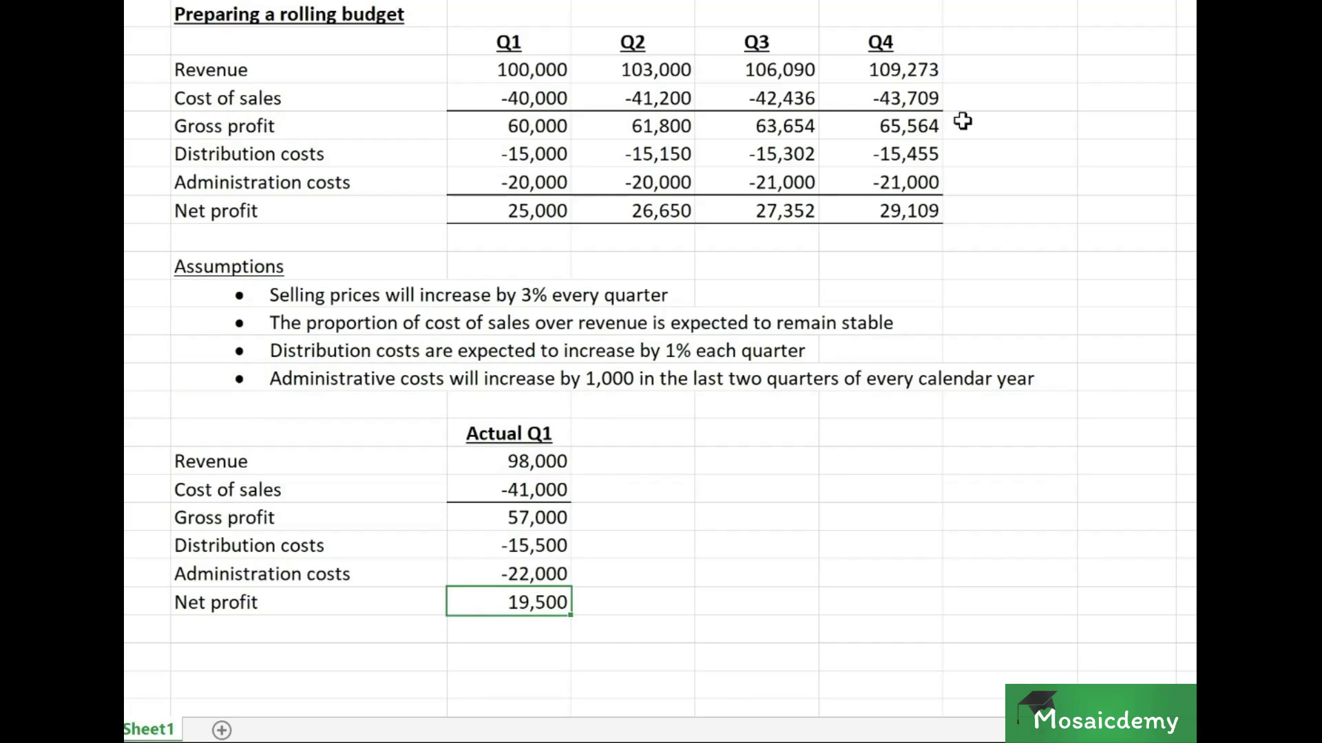
key("Right")
key("Up")
key("Up")
key("Up")
key("Up")
key("Up")
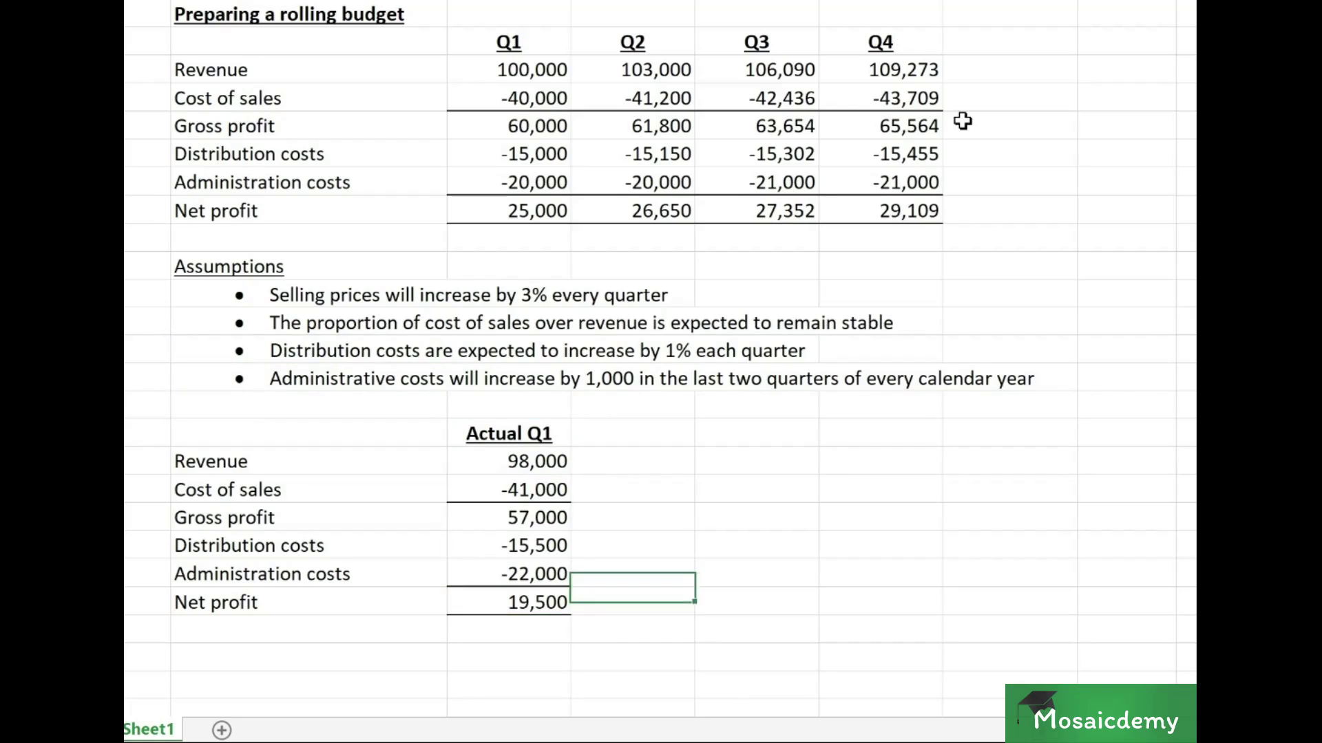
key("Up")
key("Left")
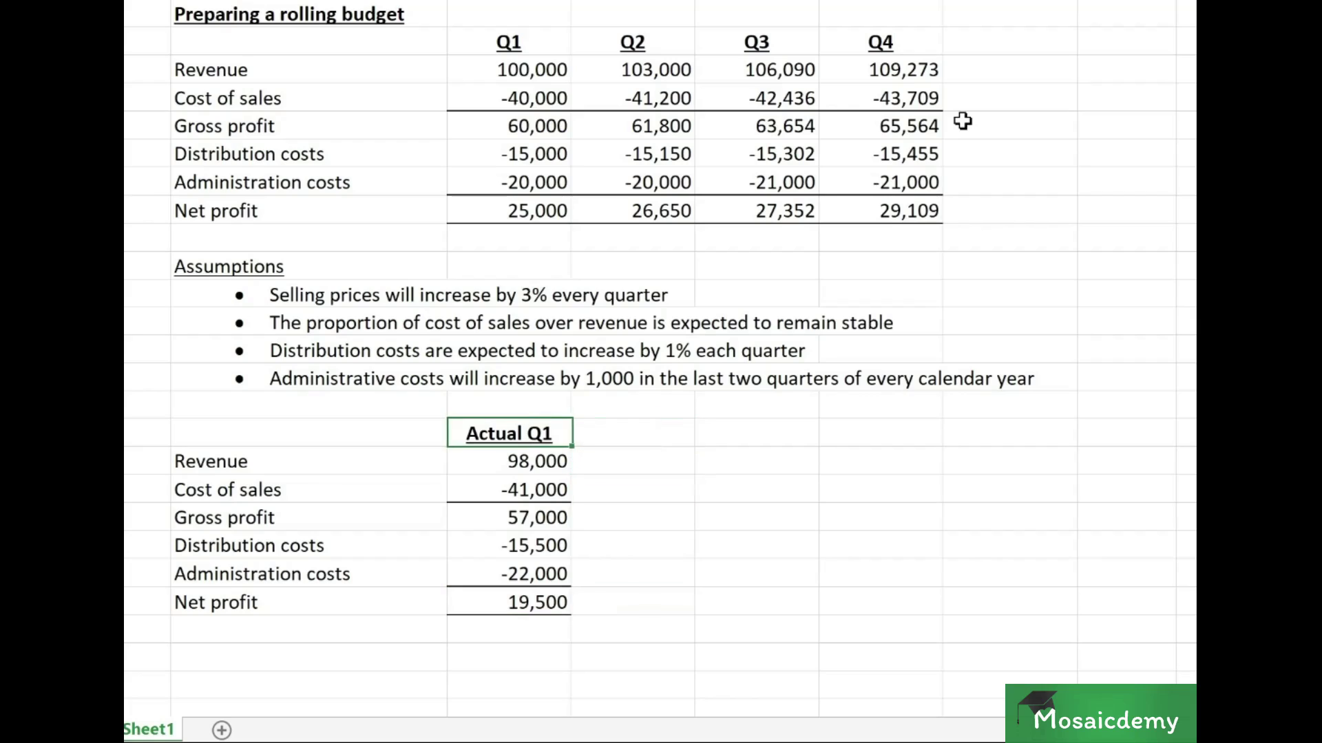
key("Down")
key("Down")
key("Down")
key("Down")
key("Down")
key("Right")
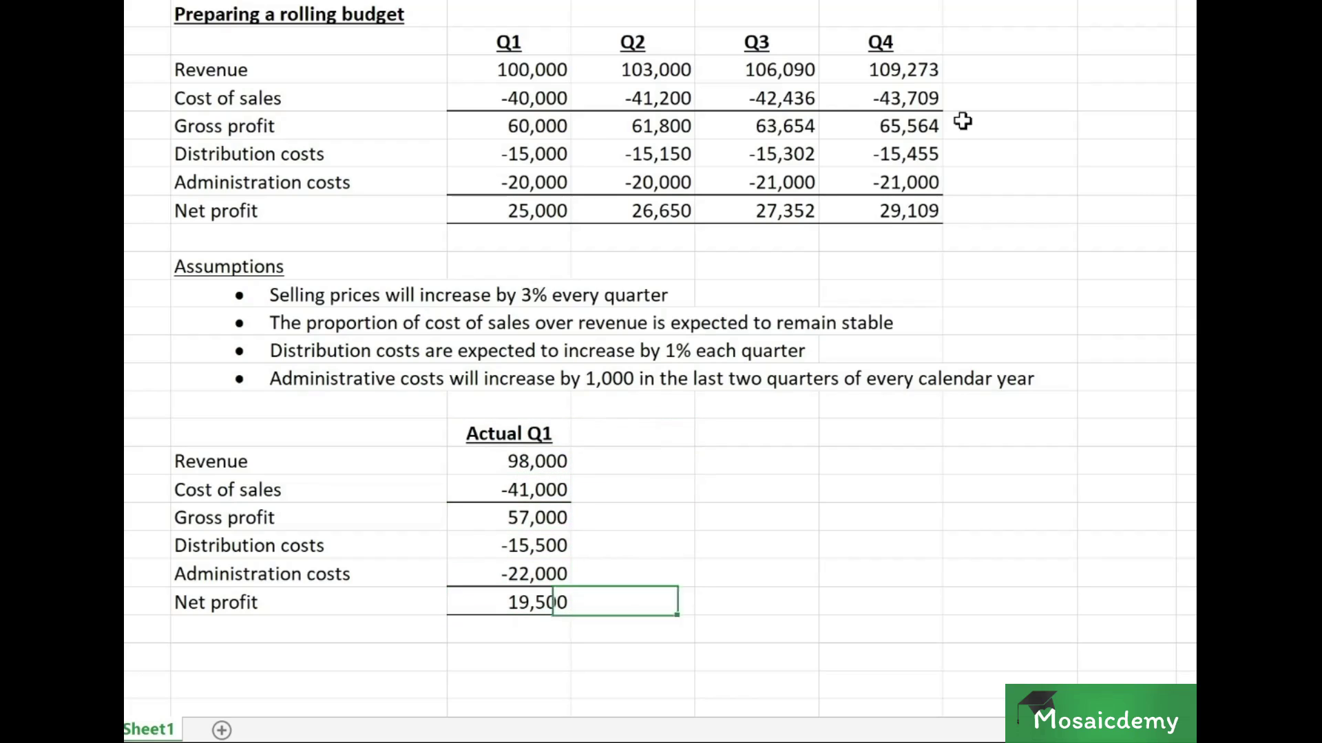
key("Up")
key("Up")
key("Up")
key("Up")
key("Up")
key("Up")
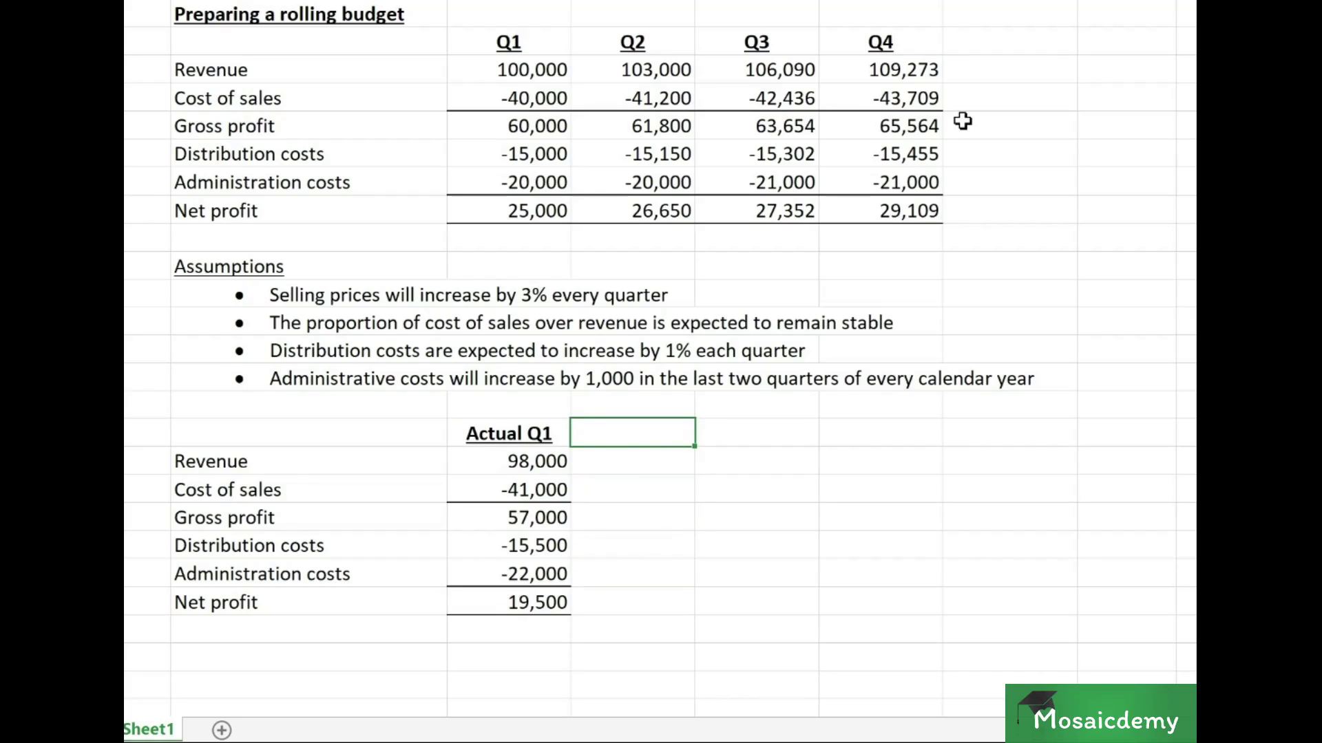
key("Right")
key("Right")
key("Right")
key("Left")
key("Left")
key("Left")
Step: Copy the Q2–Q4 headings beside Actual Q1 and add a Y2 Q1 heading
key("Up")
key("Up")
key("Up")
key("Up")
key("Up")
key("Up")
key("Up")
key("Up")
key("Up")
key("Up")
key("Up")
key("Up")
key("Up")
key("Up")
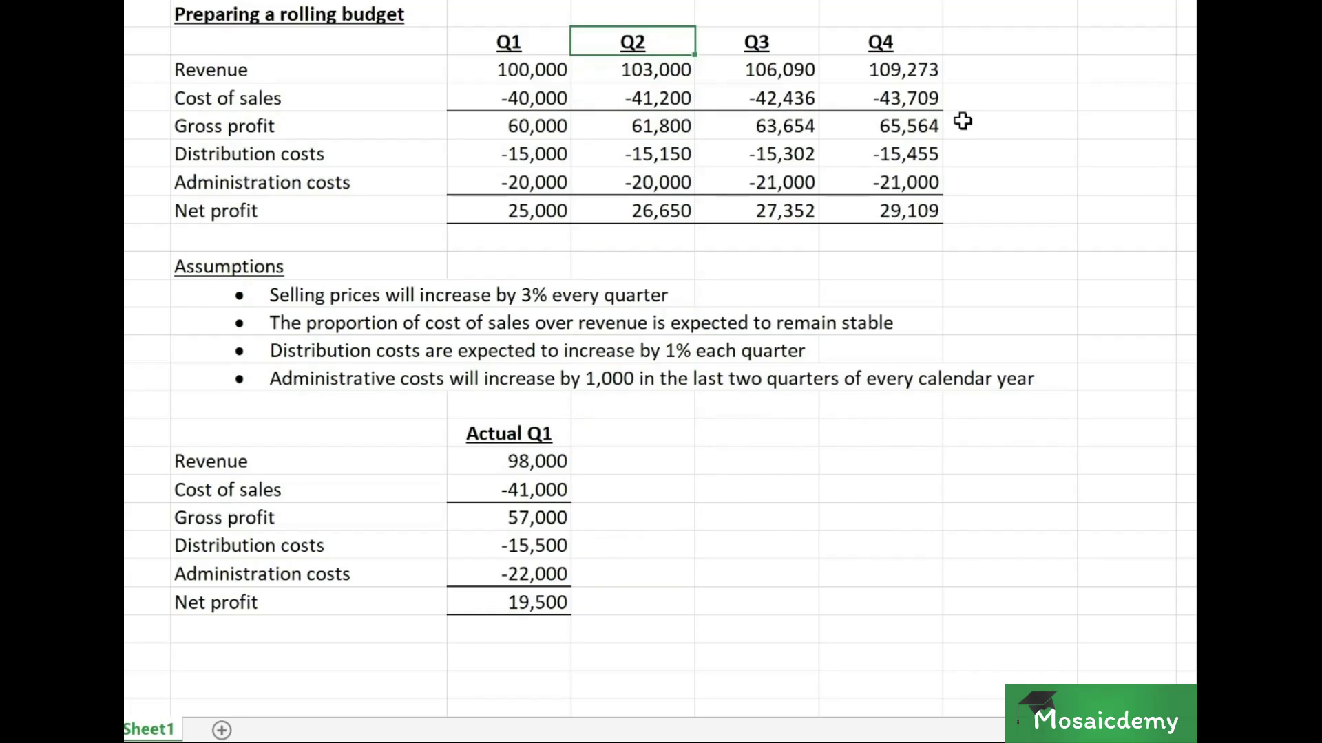
key("shift+Right")
key("shift+Right")
key("ctrl+c")
key("Down")
key("Down")
key("Down")
key("Down")
key("Down")
key("Down")
key("Down")
key("Down")
key("Down")
key("Down")
key("Down")
key("Down")
key("Down")
key("Down")
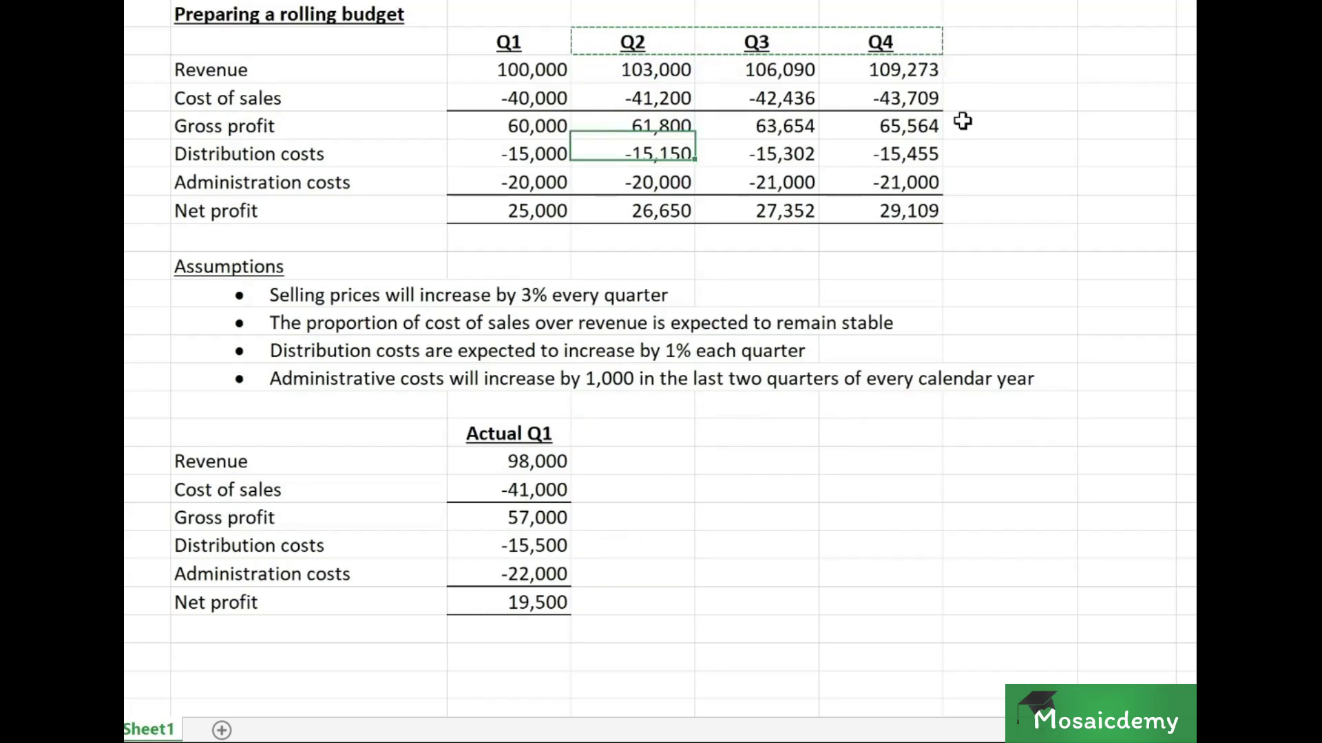
key("ctrl+v")
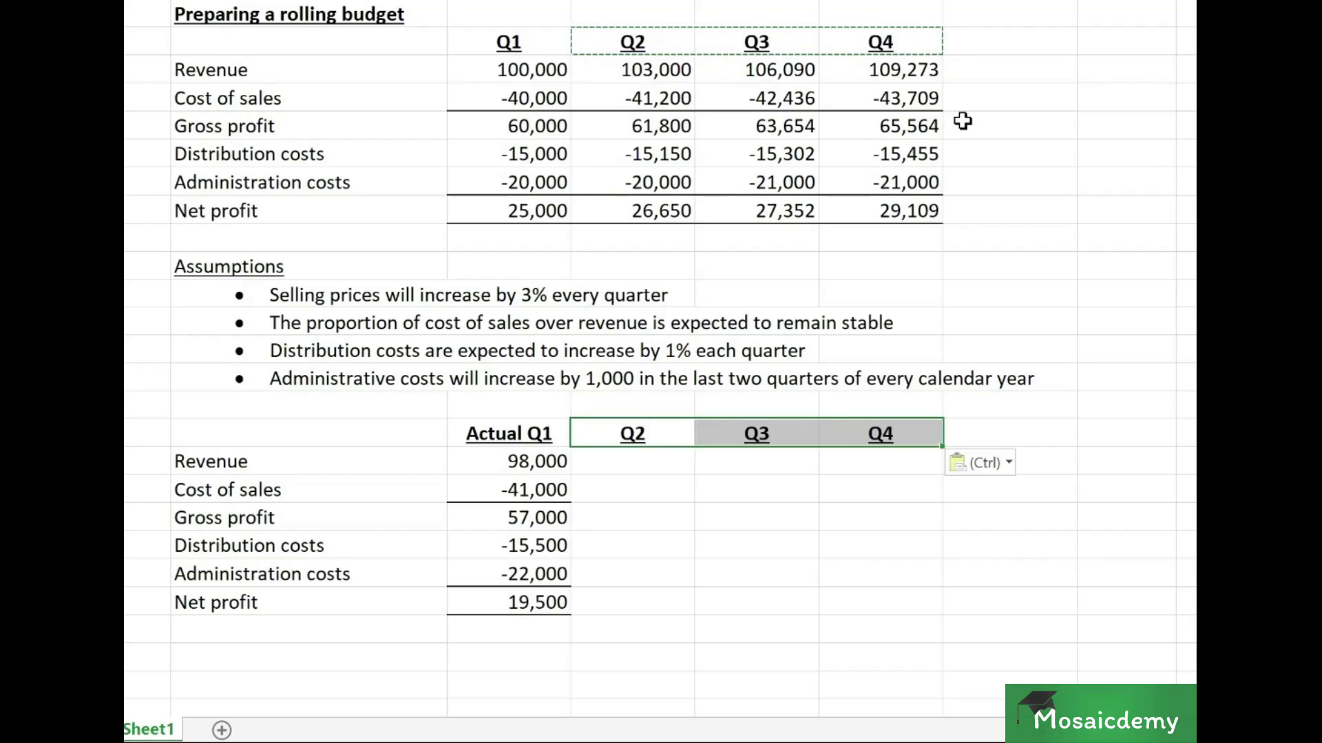
key("Right")
key("Right")
key("Right")
type("Q4Y")
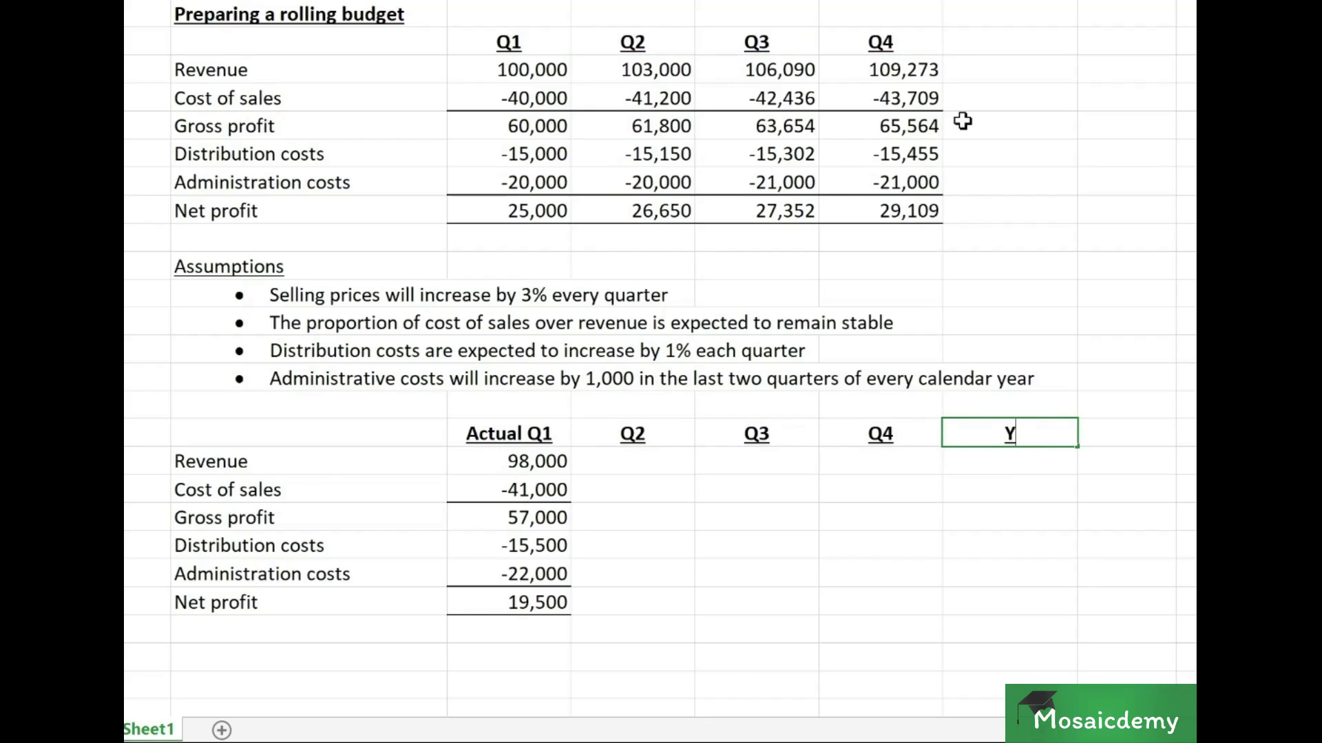
type("2 Q1")
key("Return")
Step: Check the empty Q2–Y2 Q1 block against the Actual Q1 figures
key("Left")
key("Left")
key("Left")
key("Up")
key("shift+Right")
key("shift+Right")
key("shift+Right")
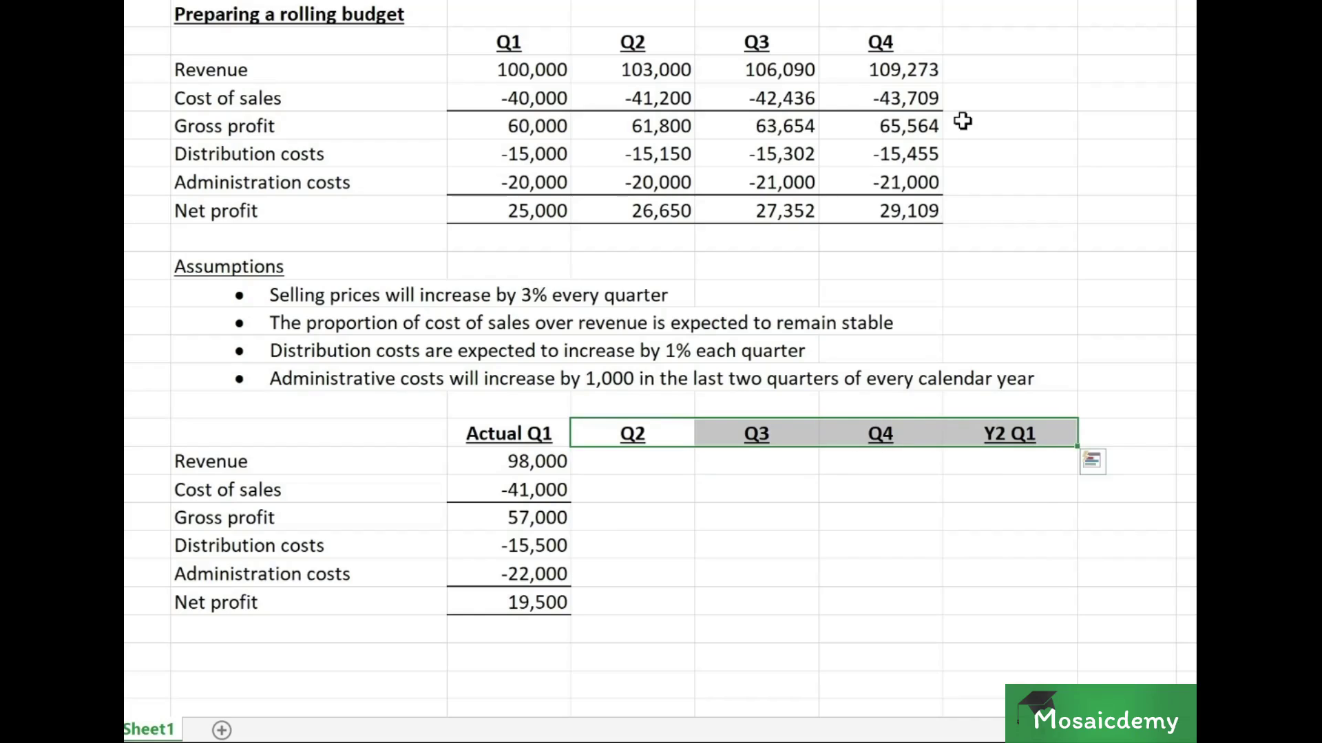
key("shift+Down")
key("shift+Down")
key("shift+Down")
key("shift+Down")
key("shift+Down")
key("shift+Down")
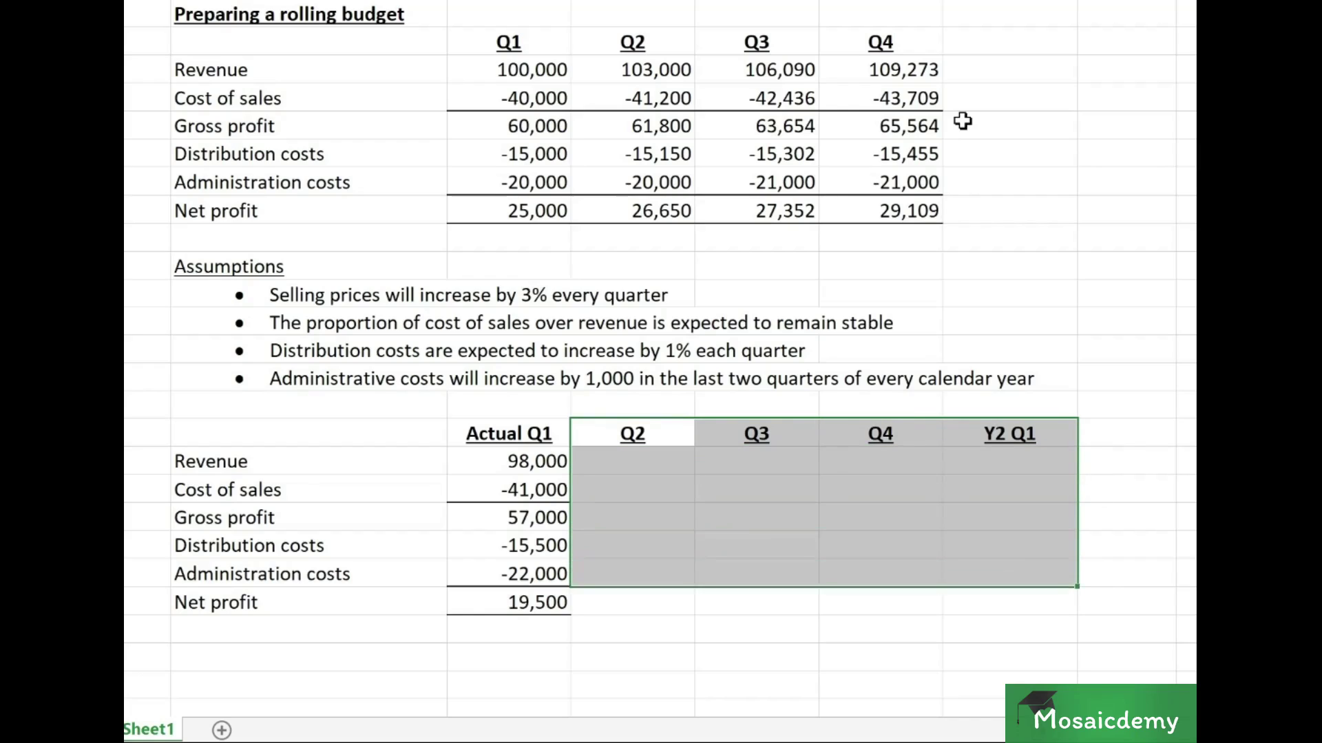
key("Left")
key("Right")
key("Right")
key("Right")
key("Right")
key("Down")
key("Left")
key("Left")
key("Left")
key("Left")
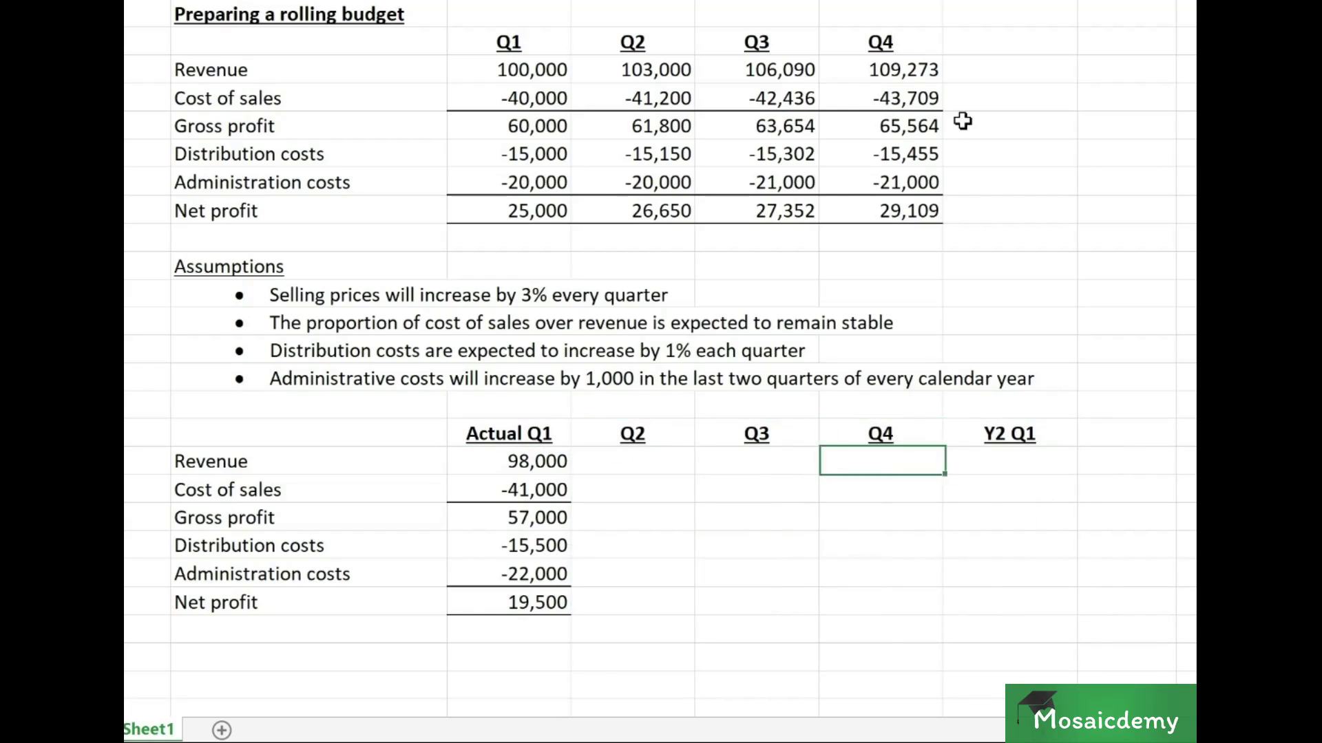
key("shift+Down")
key("shift+Down")
key("shift+Down")
key("shift+Down")
key("shift+Down")
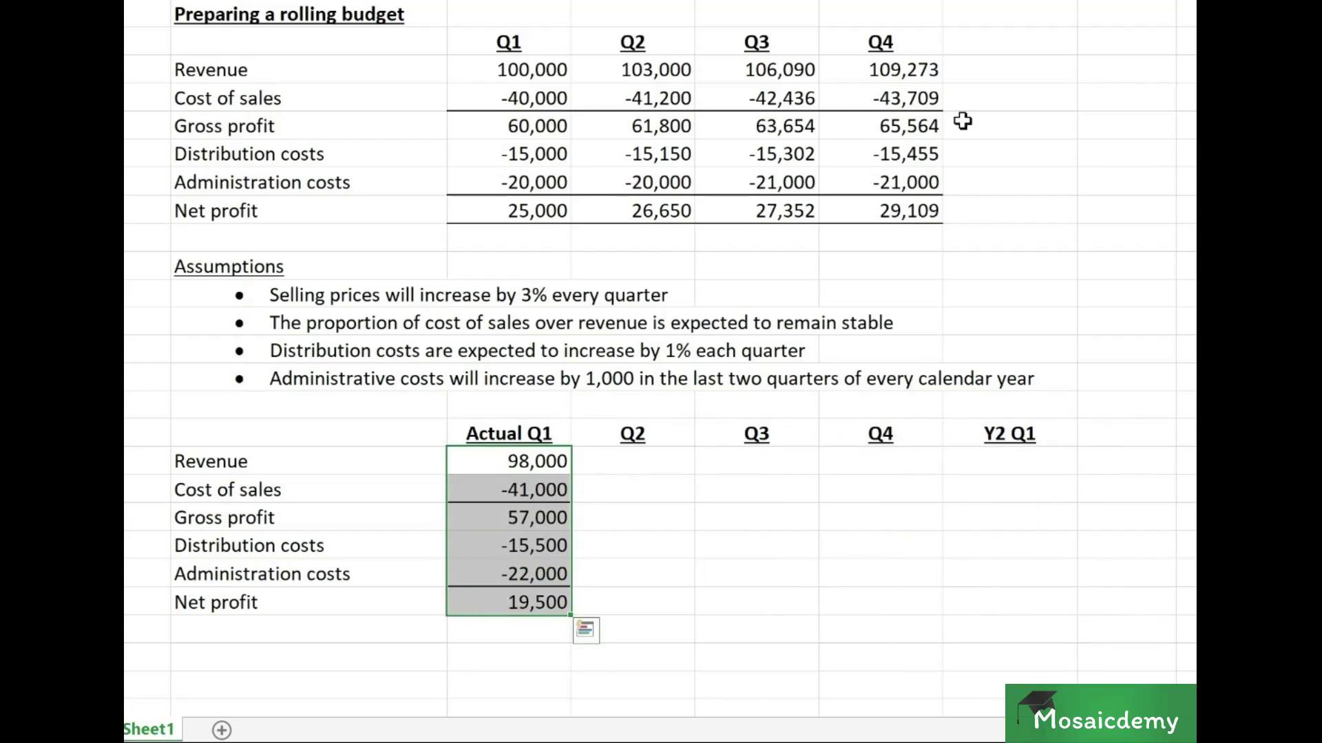
key("Right")
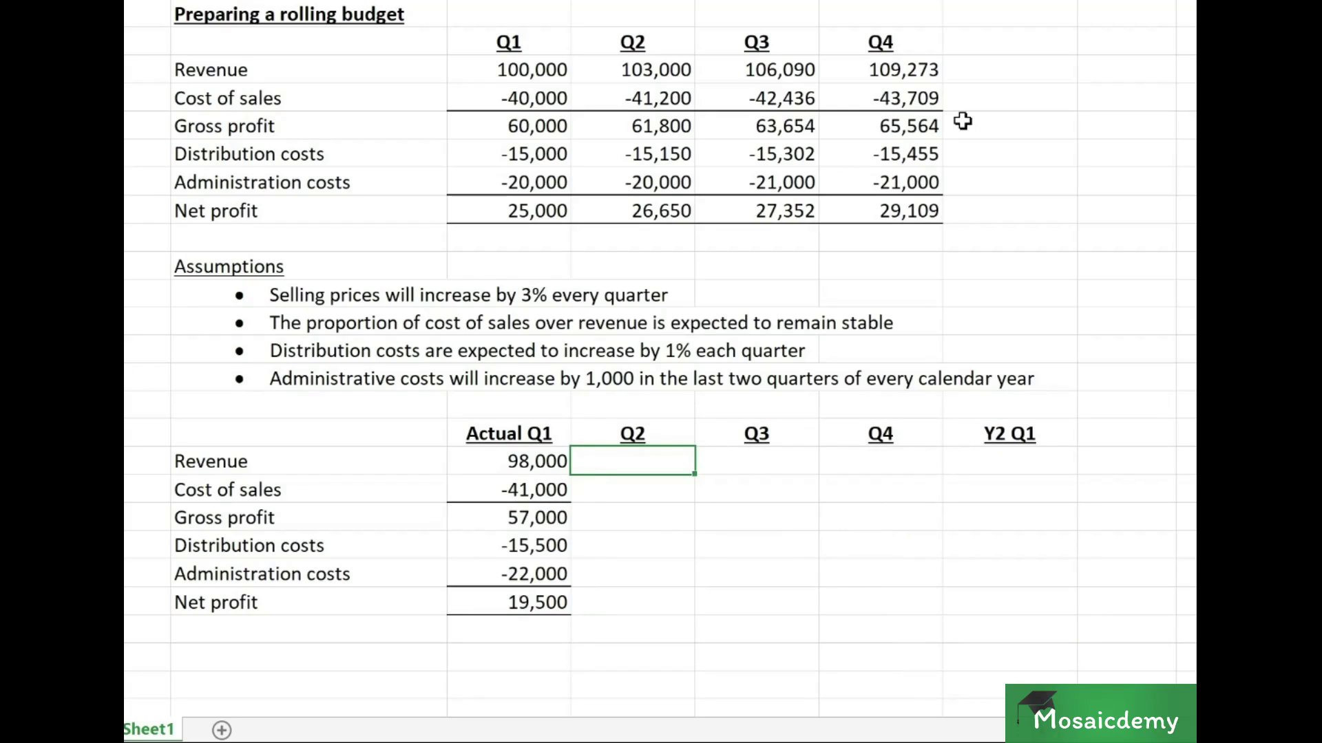
Step: Enter =C17*1.03 in Q2 Revenue and fill it across Q3, Q4 and Y2 Q1
type("=")
key("Left")
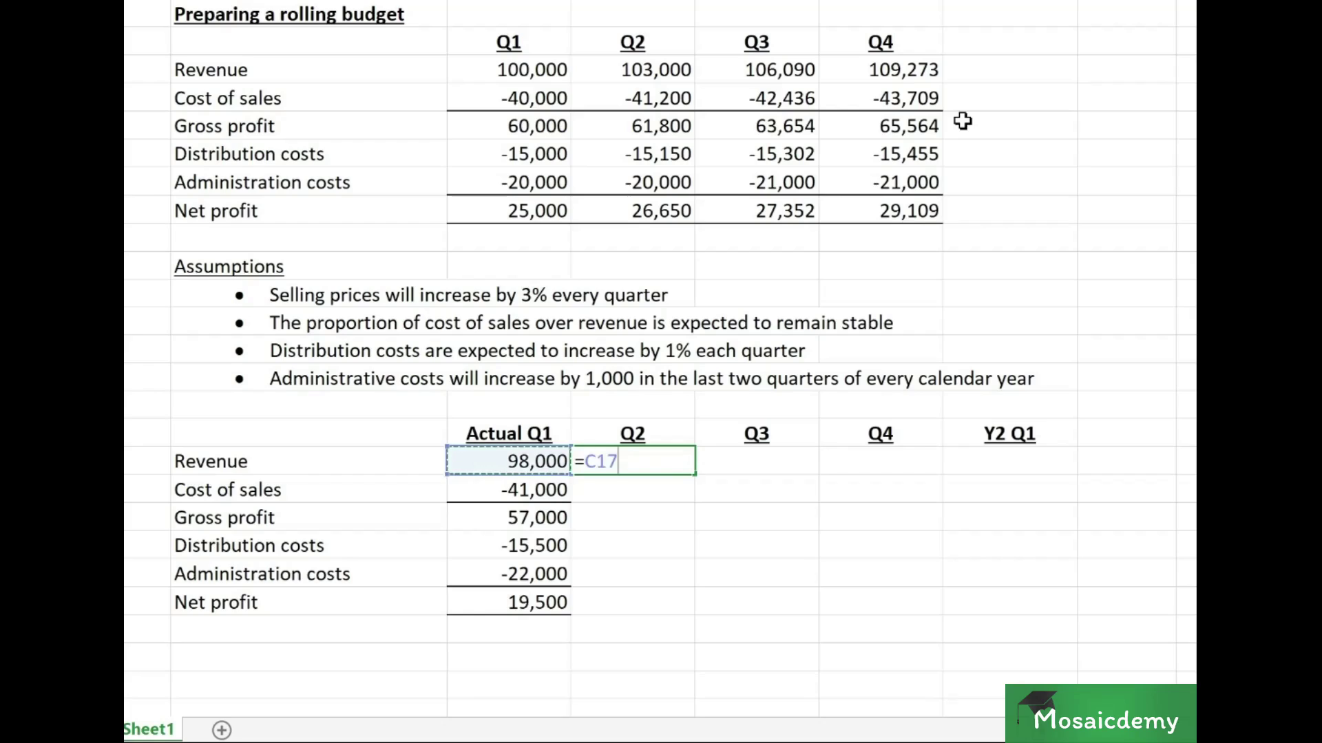
type("*1.03")
key("Return")
key("Right")
key("Up")
key("ctrl+r")
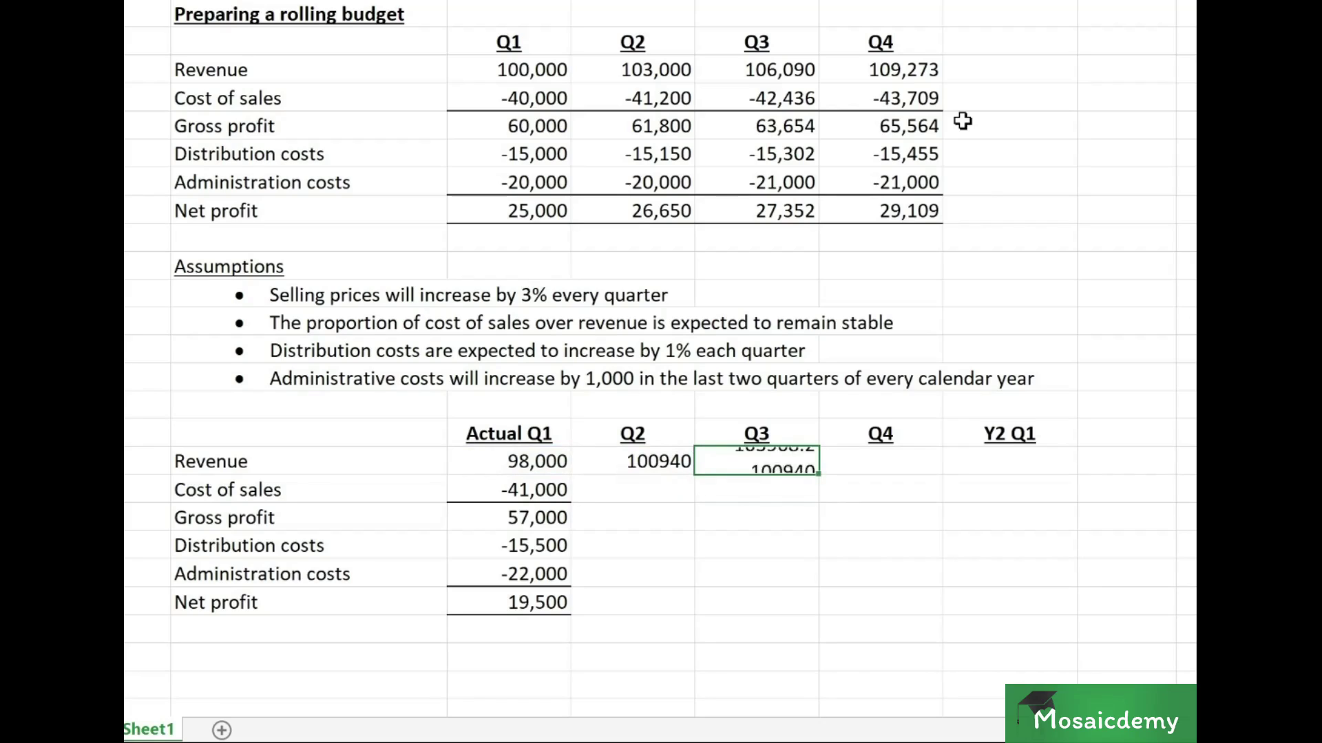
key("Right")
key("ctrl+r")
key("Right")
key("ctrl+r")
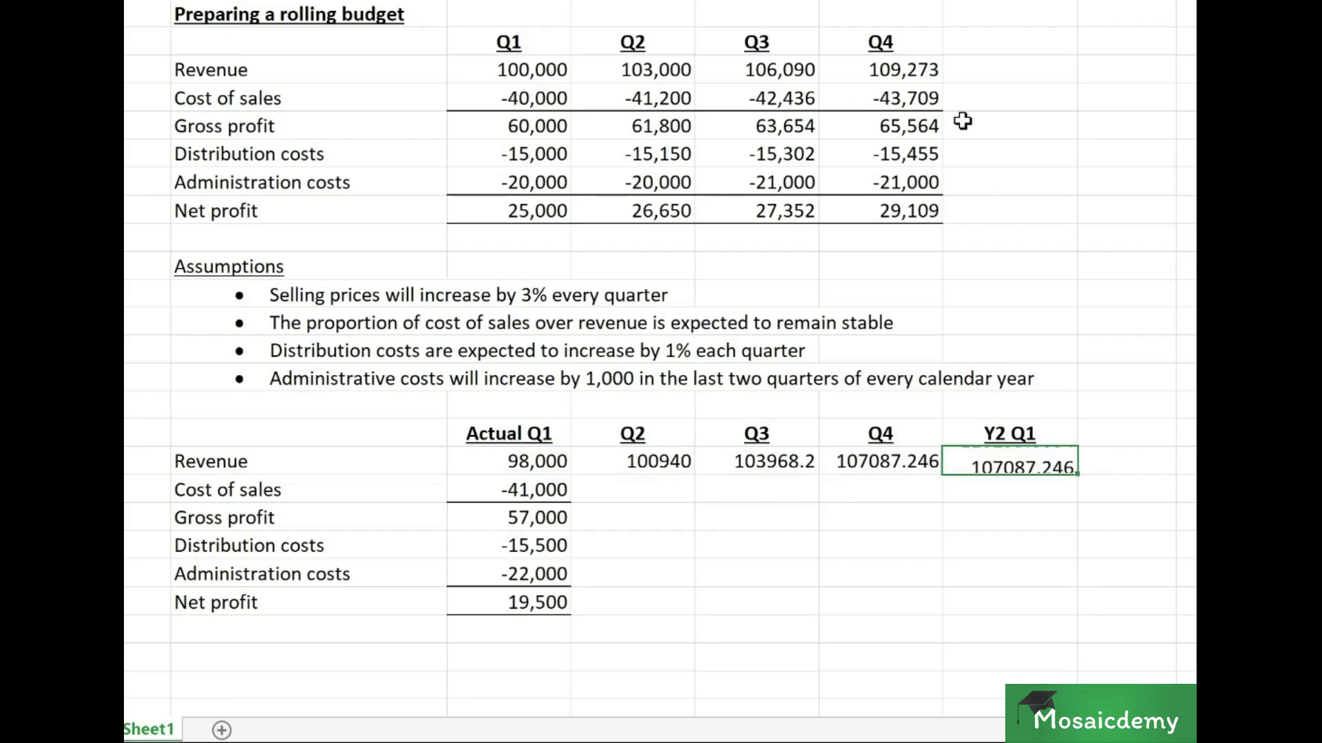
Step: Format the forecast block with thousands separators and zero decimal places
key("Left")
key("Left")
key("Left")
key("shift+Right")
key("shift+Right")
key("shift+Right")
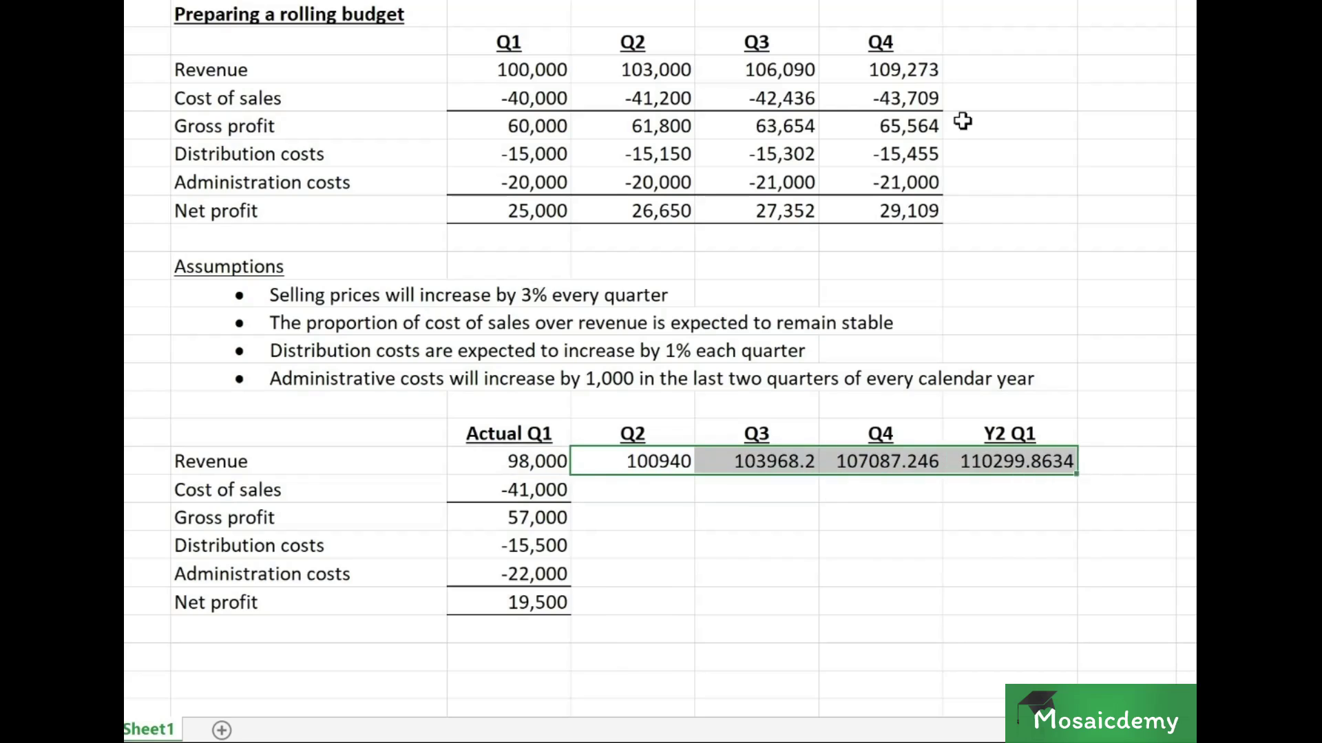
key("shift+Down")
key("shift+Down")
key("shift+Down")
key("shift+Down")
key("shift+Down")
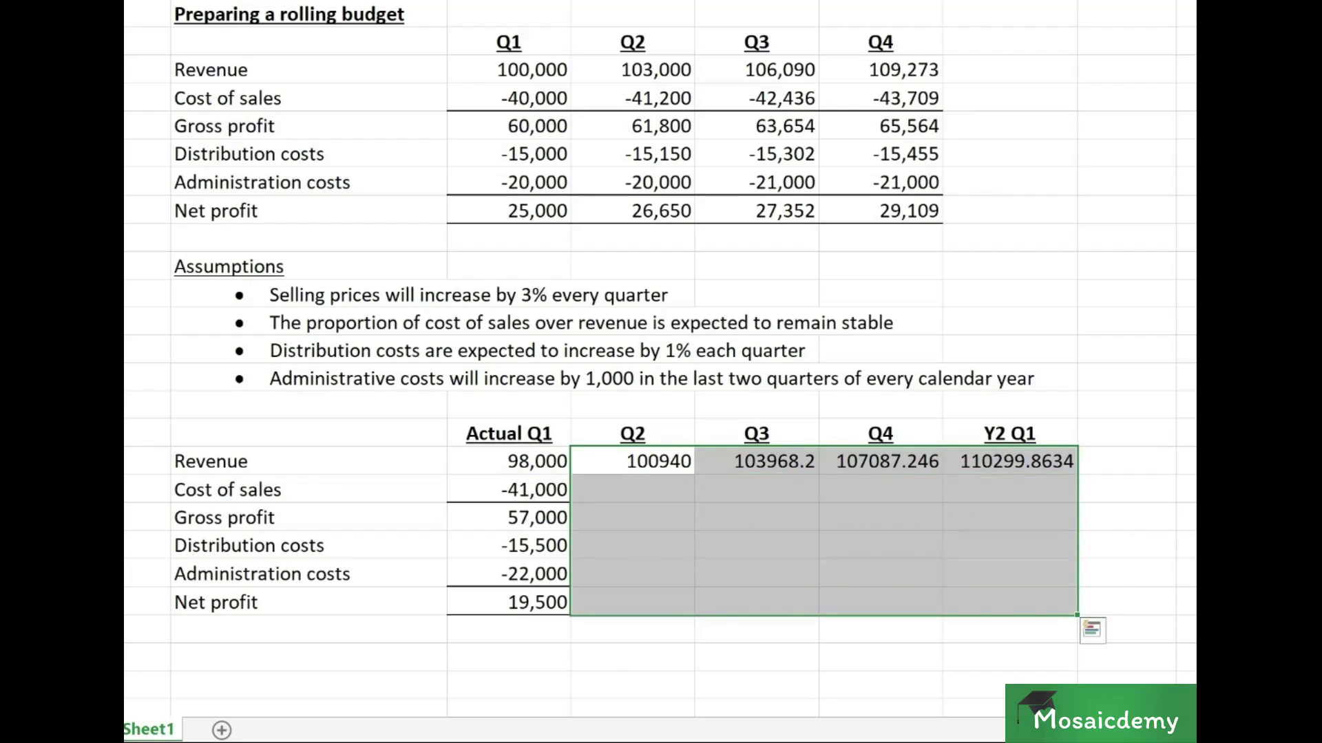
key("ctrl+shift+1")
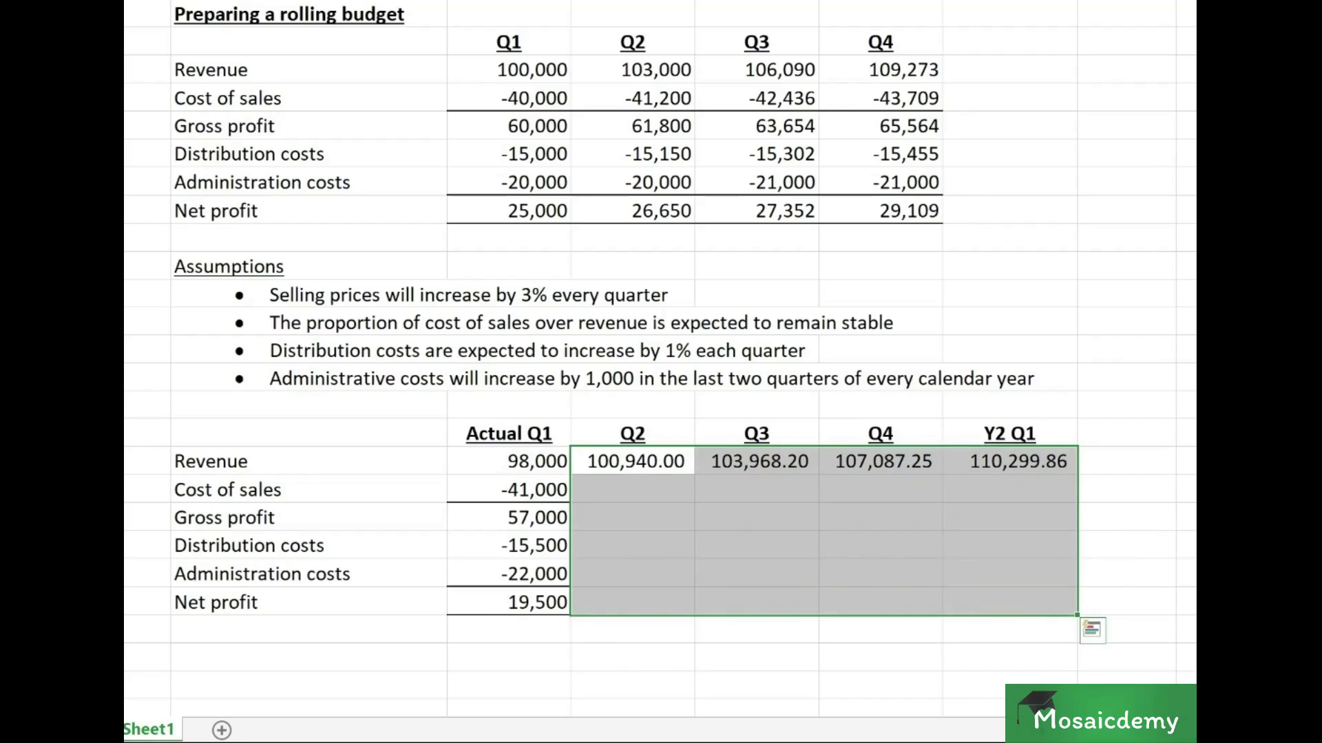
key("alt+h")
key("0")
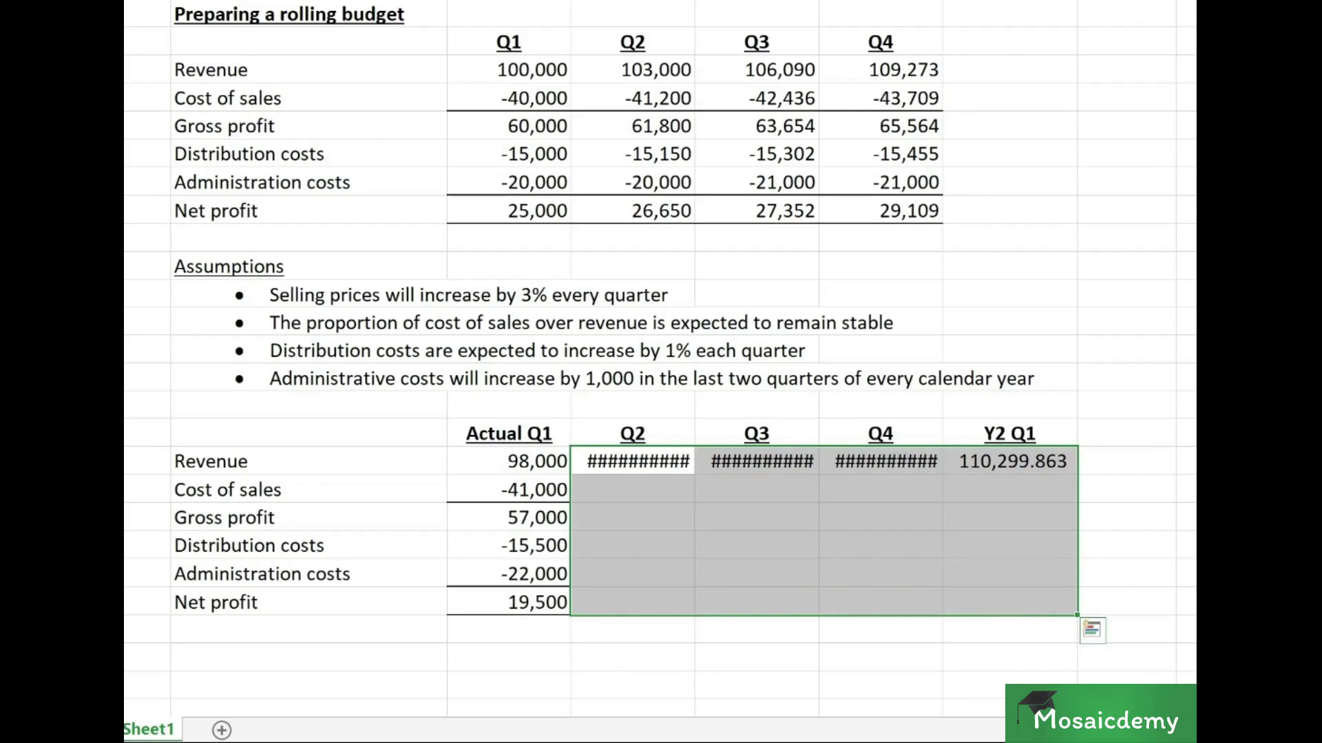
key("alt+h")
key("9")
key("alt+h")
key("9")
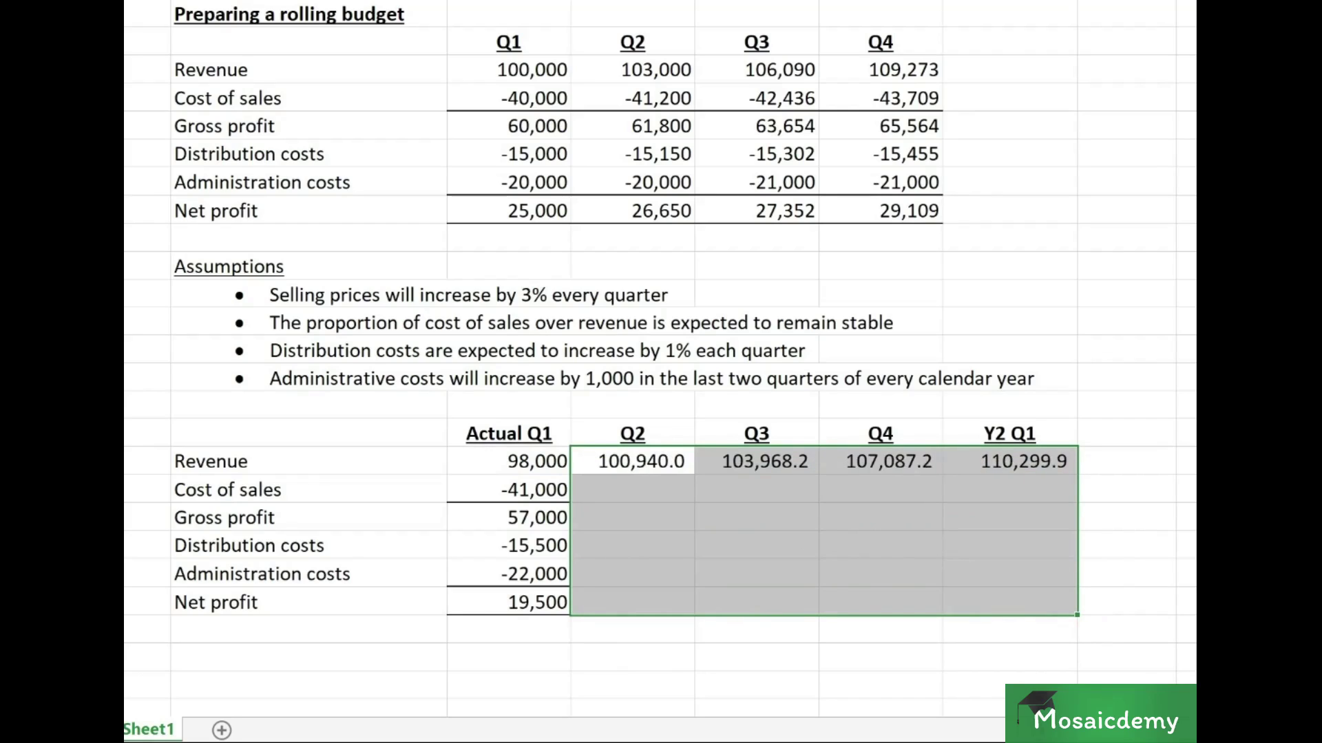
key("alt+h")
key("9")
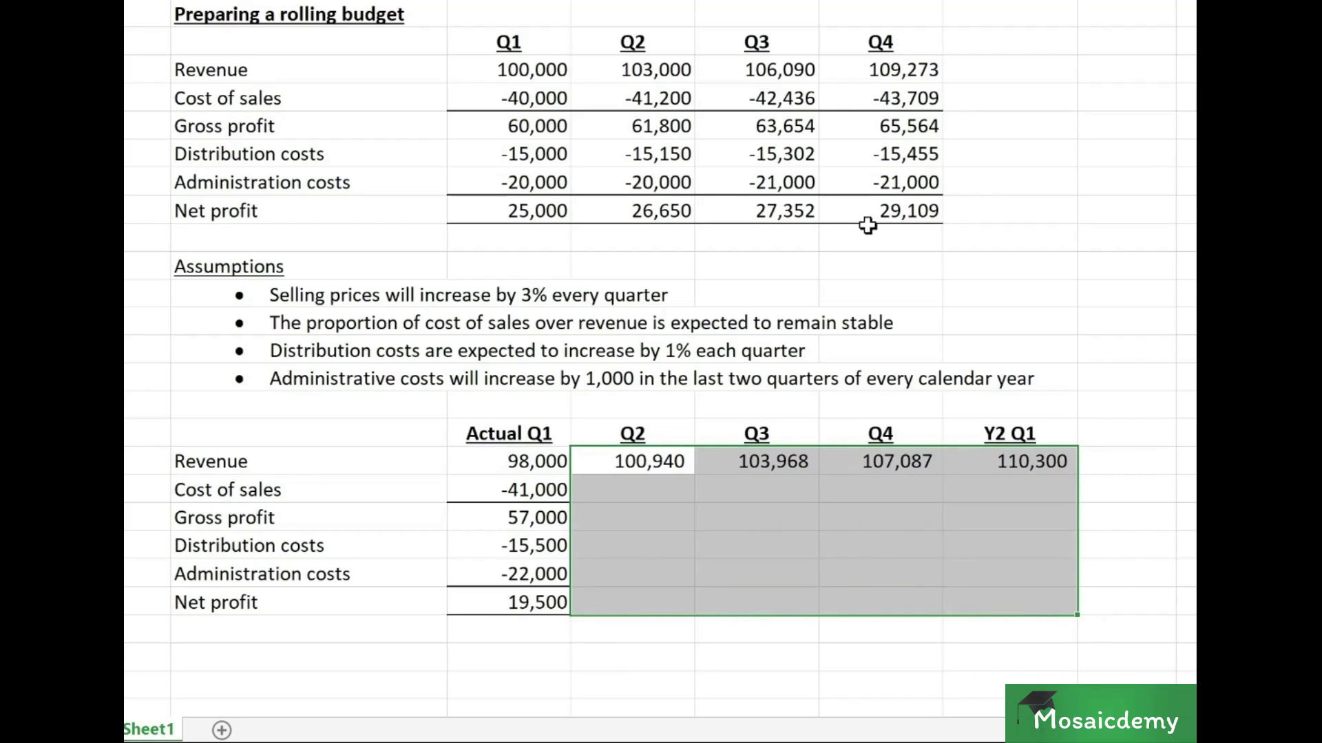
left_click(676, 487)
key("Up")
key("Up")
key("Up")
key("Up")
key("Up")
key("Up")
Step: Compare Actual Q1 revenue and cost of sales with the budget table's figures
key("Left")
key("Left")
key("Right")
key("Right")
key("Right")
key("Right")
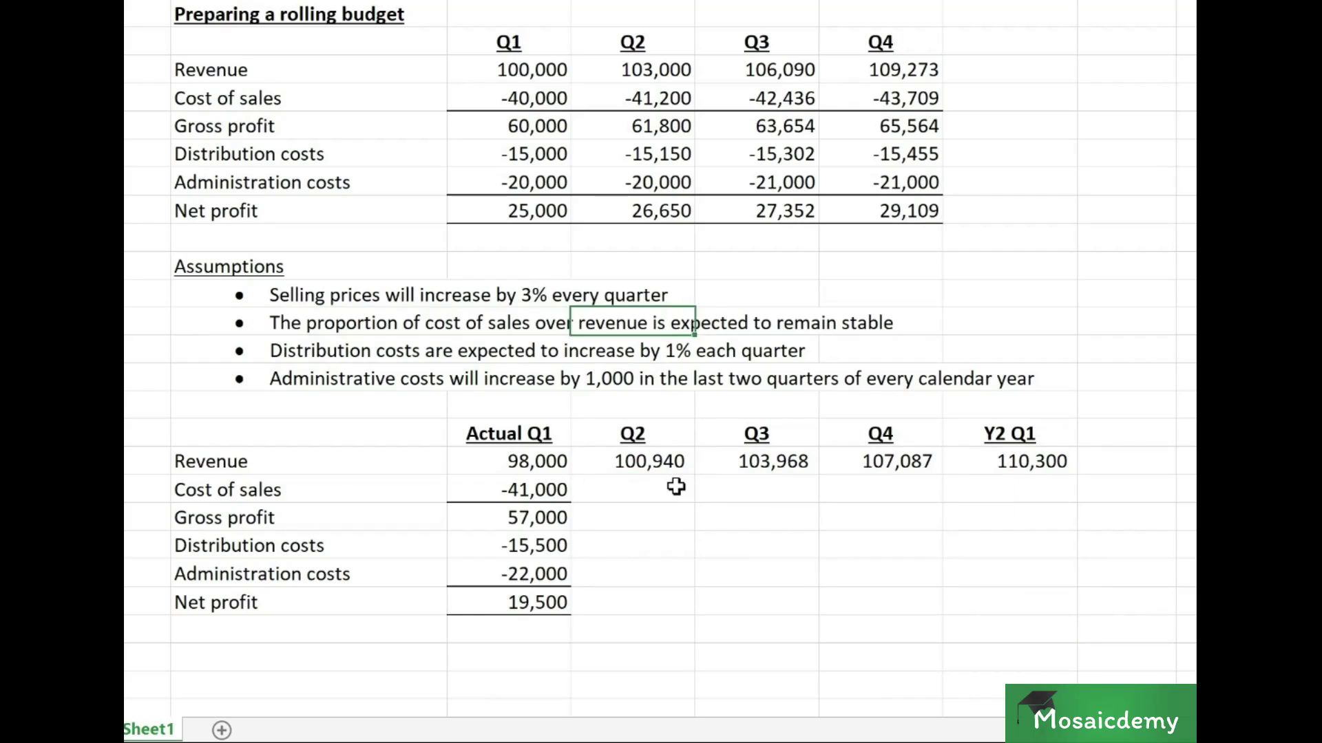
key("Left")
key("Up")
key("Up")
key("Up")
key("Up")
key("Up")
key("Up")
key("Up")
key("Up")
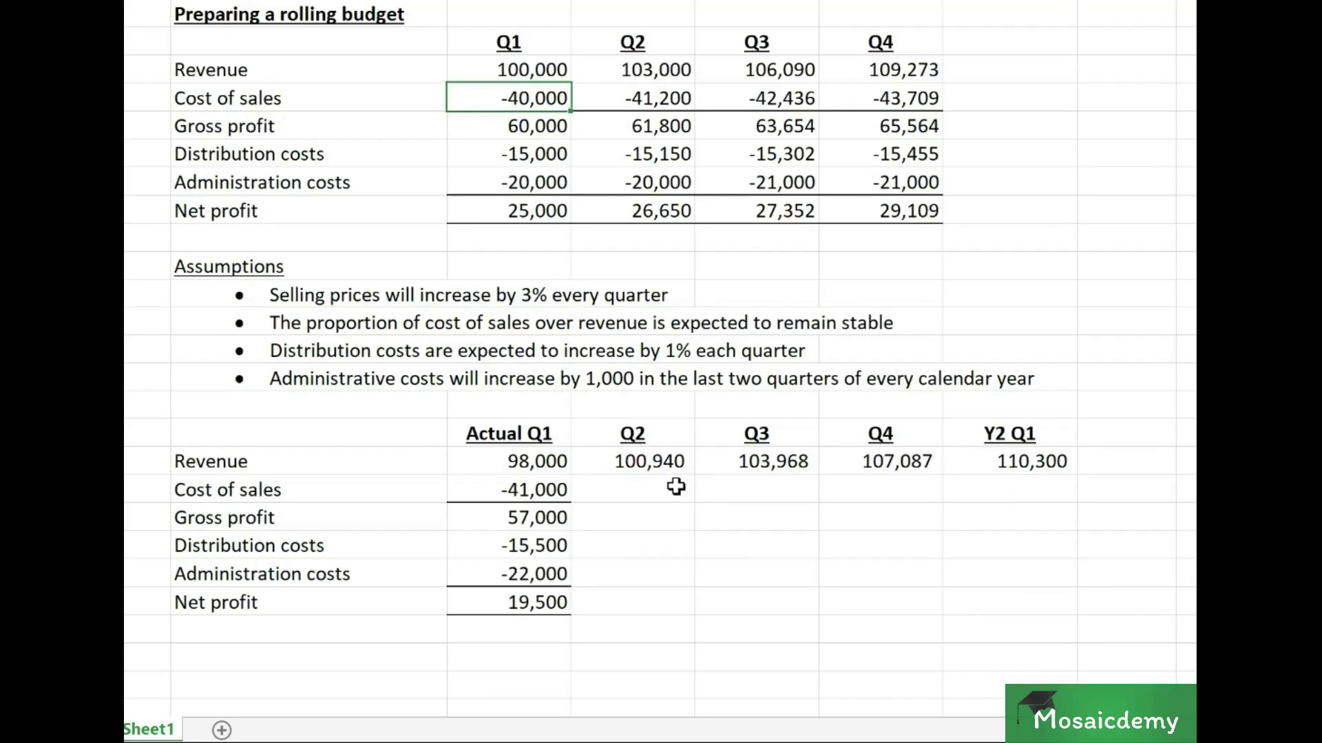
key("Up")
key("Right")
key("Down")
key("Down")
key("Down")
key("Down")
key("Down")
key("Down")
key("Down")
key("Down")
left_click(676, 487)
key("Left")
key("Up")
key("Down")
key("Up")
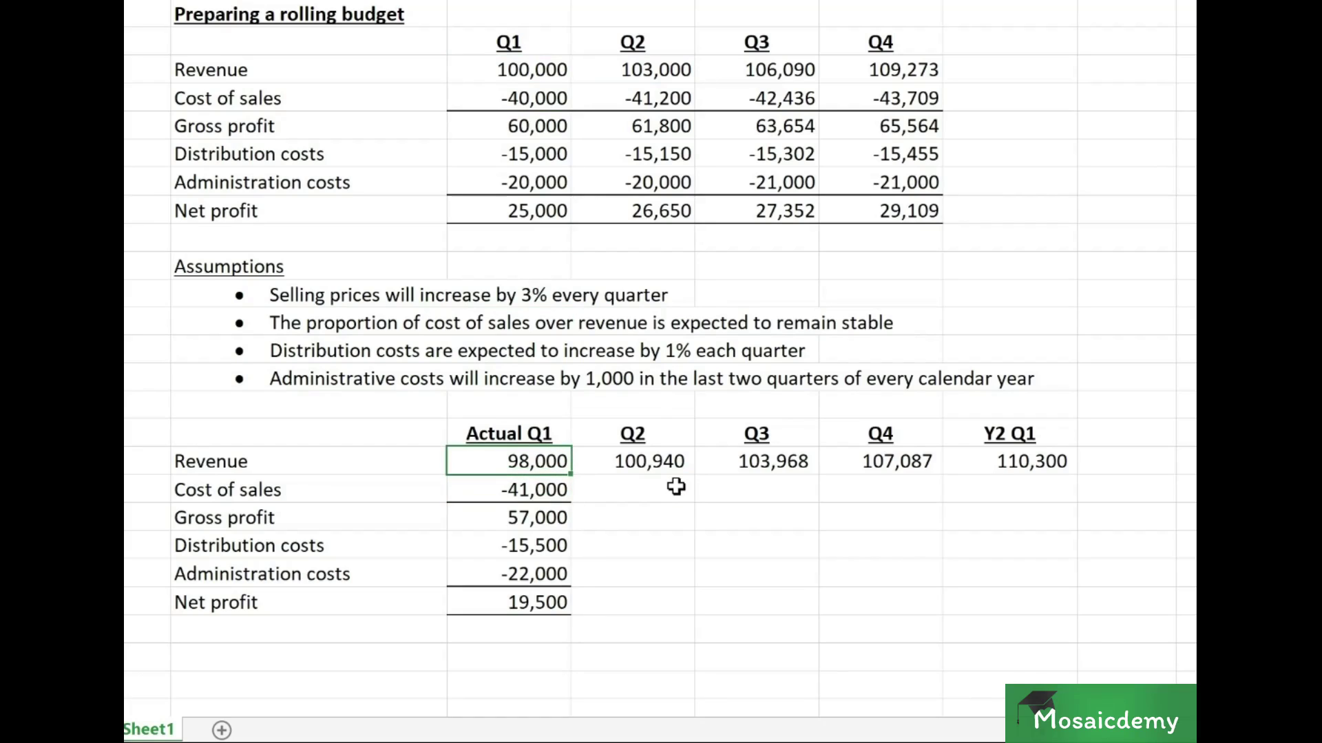
key("Down")
key("Down")
key("Down")
key("Down")
key("Down")
key("Down")
key("Down")
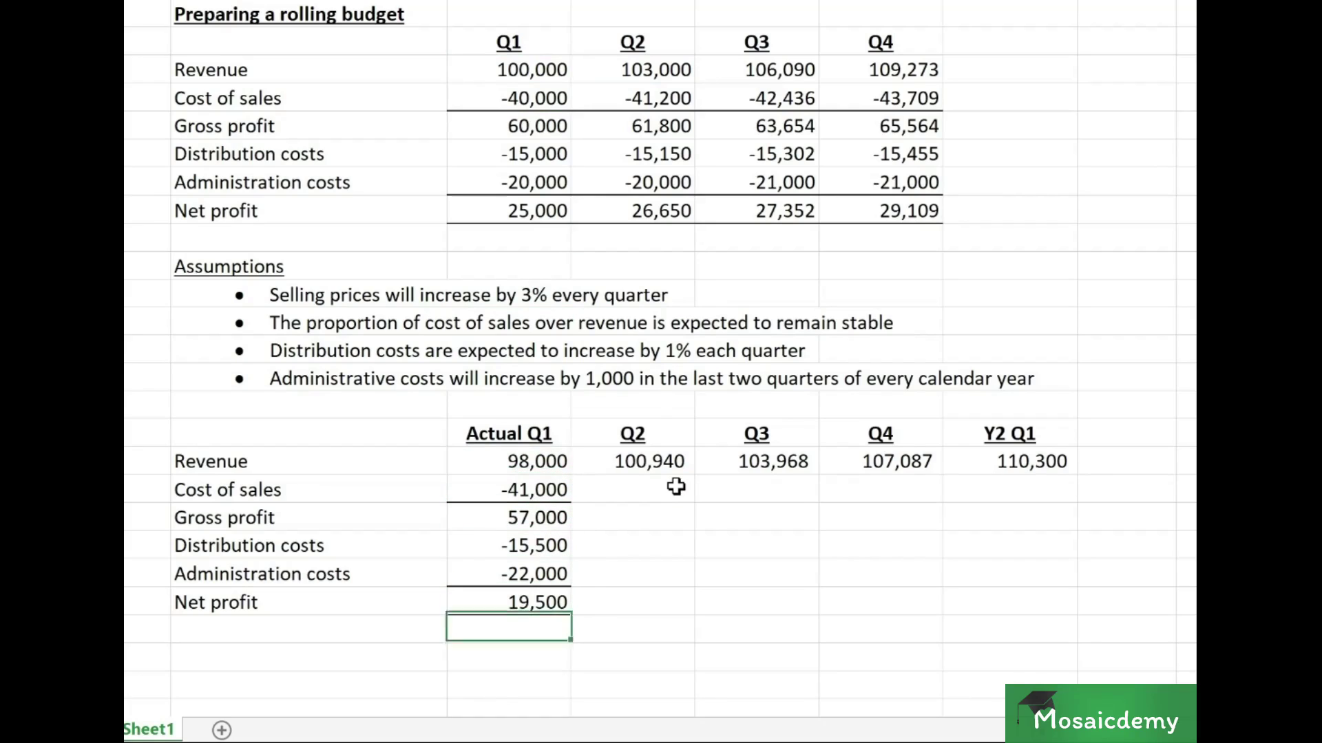
key("Left")
key("Right")
Step: Enter =-C18/C17 below Actual Q1 Net profit, formatted as a one-decimal percentage (41.8%)
type("=")
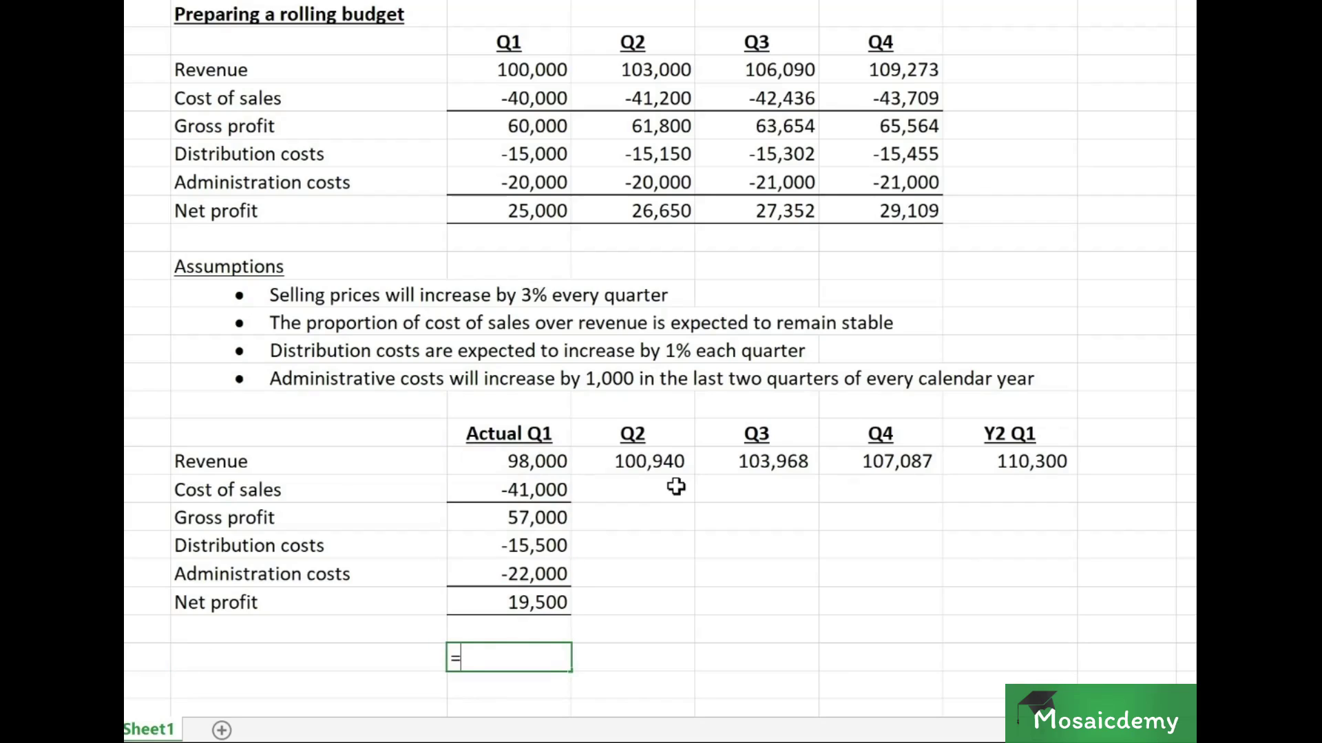
type("-")
key("Up")
key("Up")
key("Up")
key("Up")
key("Up")
key("Up")
type("/")
key("Up")
key("Up")
key("Up")
key("Up")
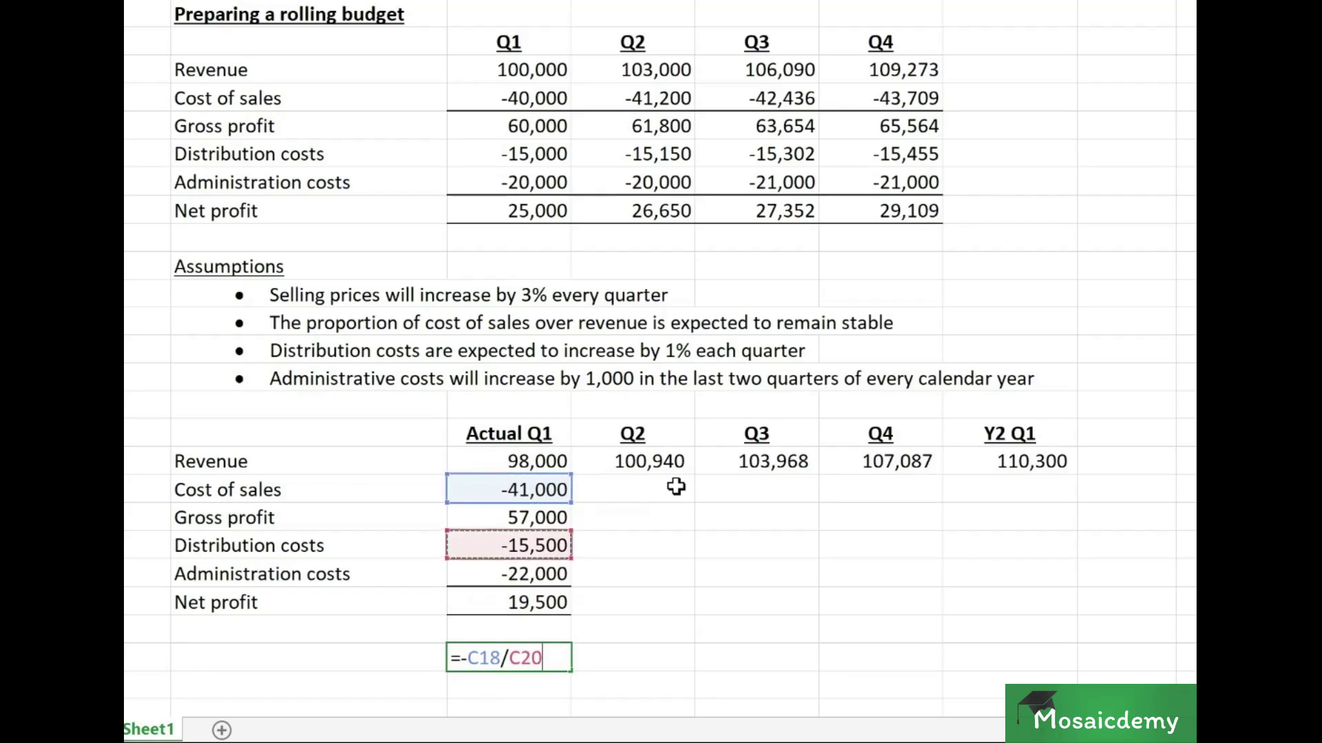
key("Up")
key("Up")
key("Up")
key("Return")
key("Up")
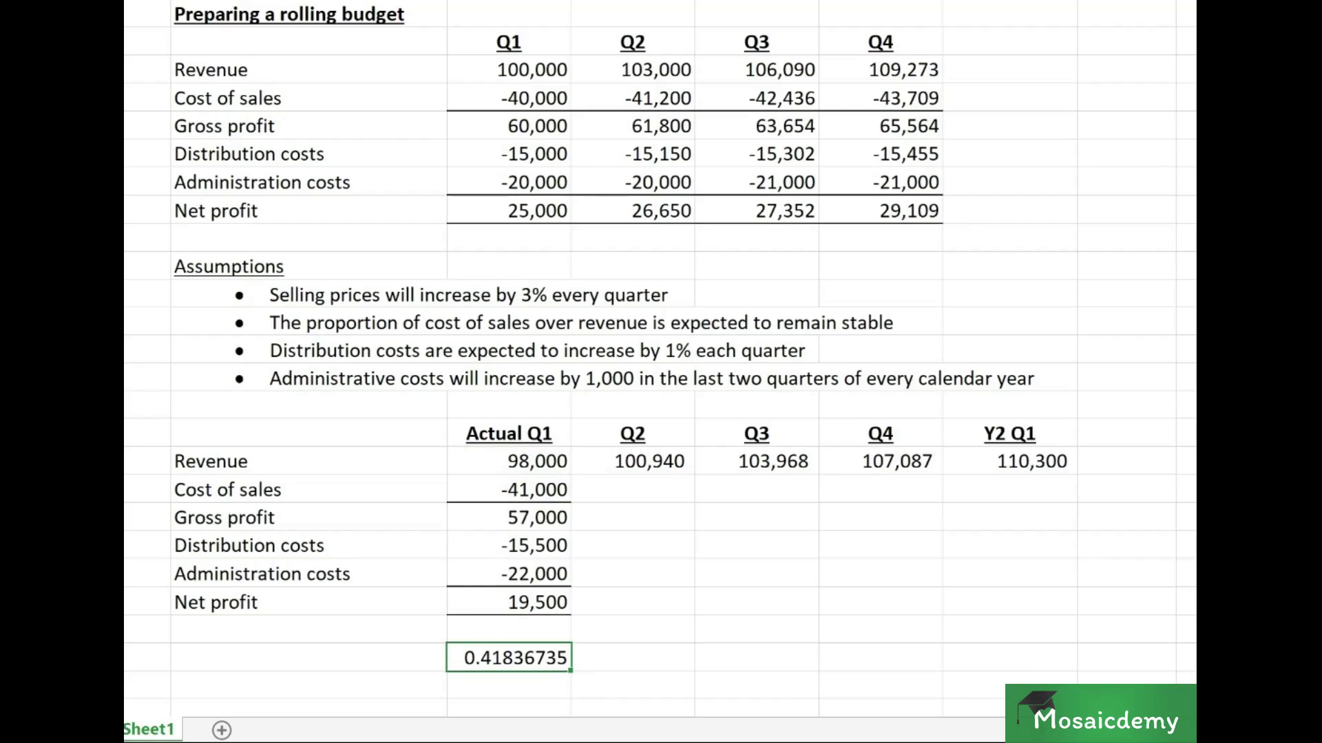
key("ctrl+shift+5")
key("alt+h+0")
key("Right")
key("Up")
key("Up")
key("Up")
key("Up")
key("Up")
key("Up")
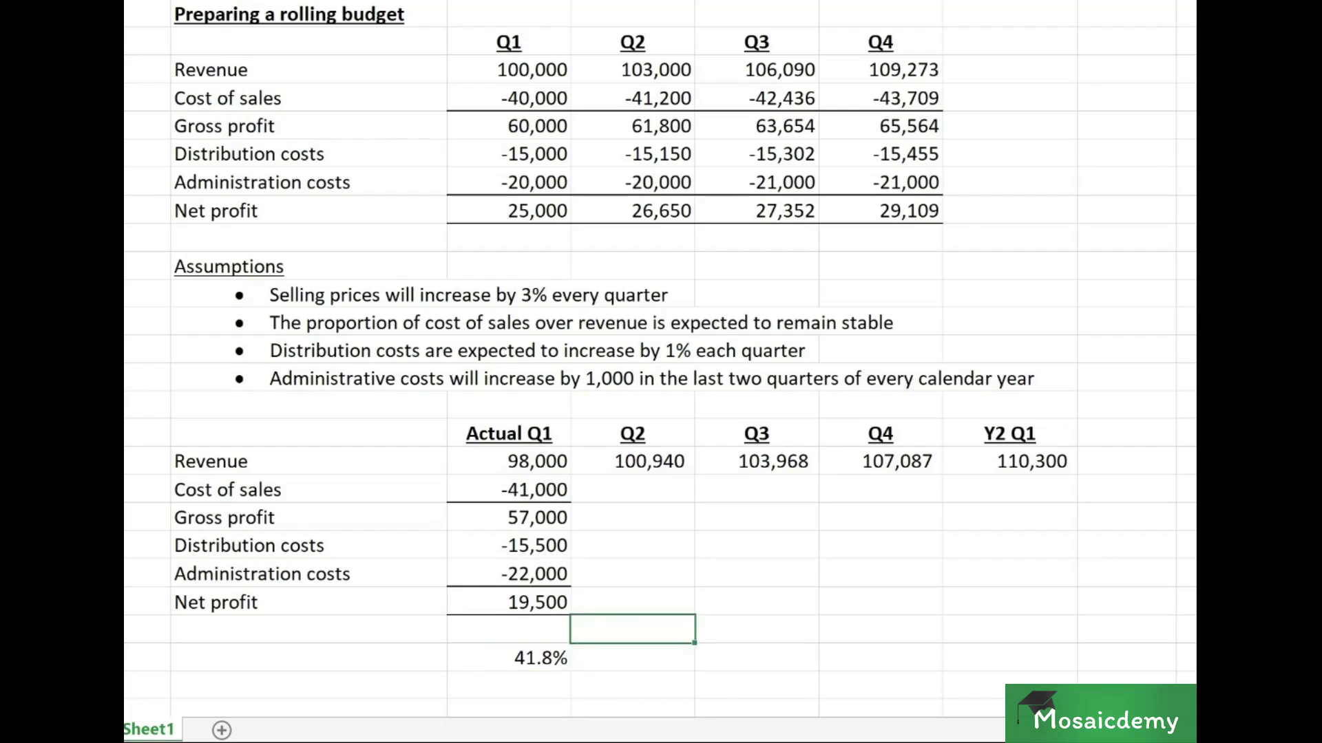
Step: Enter =-D17*$C$24 in Q2 Cost of sales to apply the fixed 41.8% ratio as a negative
type("=-")
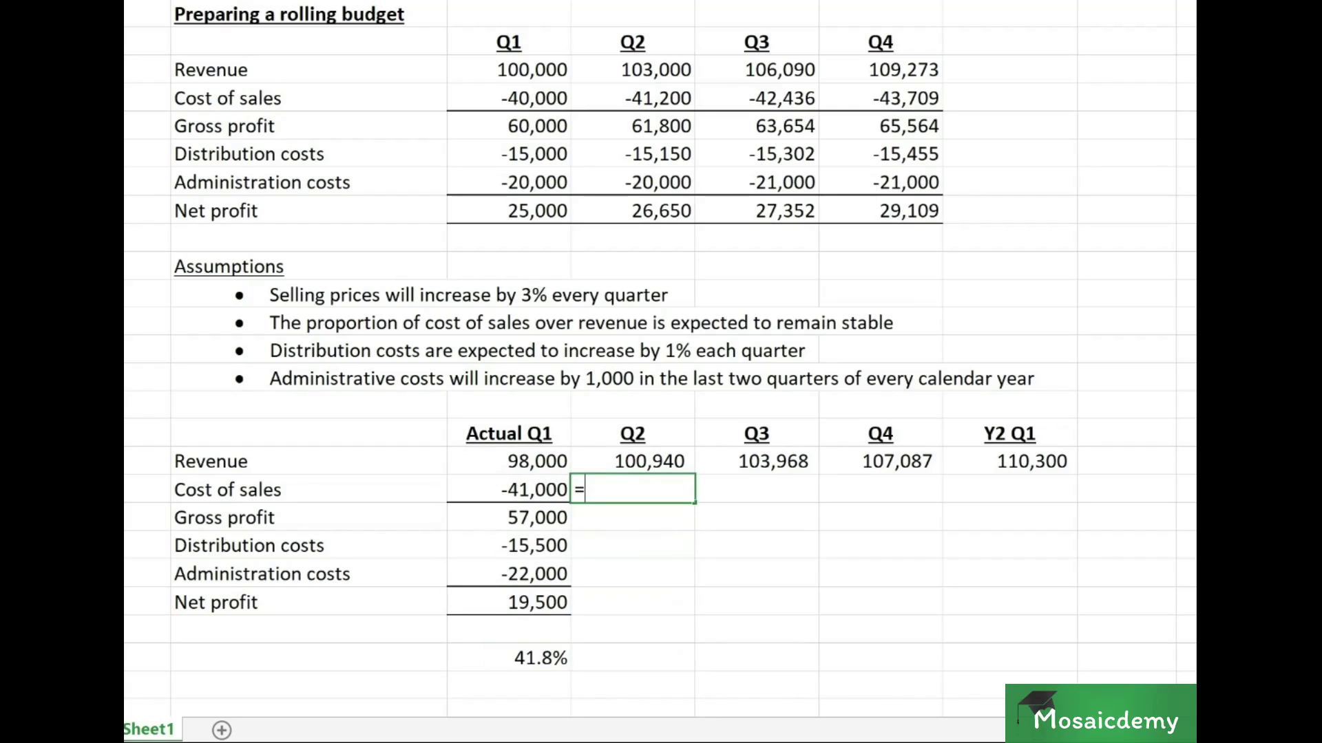
key("Up")
type("*")
key("Down")
key("Down")
key("Down")
key("Down")
key("Down")
key("Left")
key("Down")
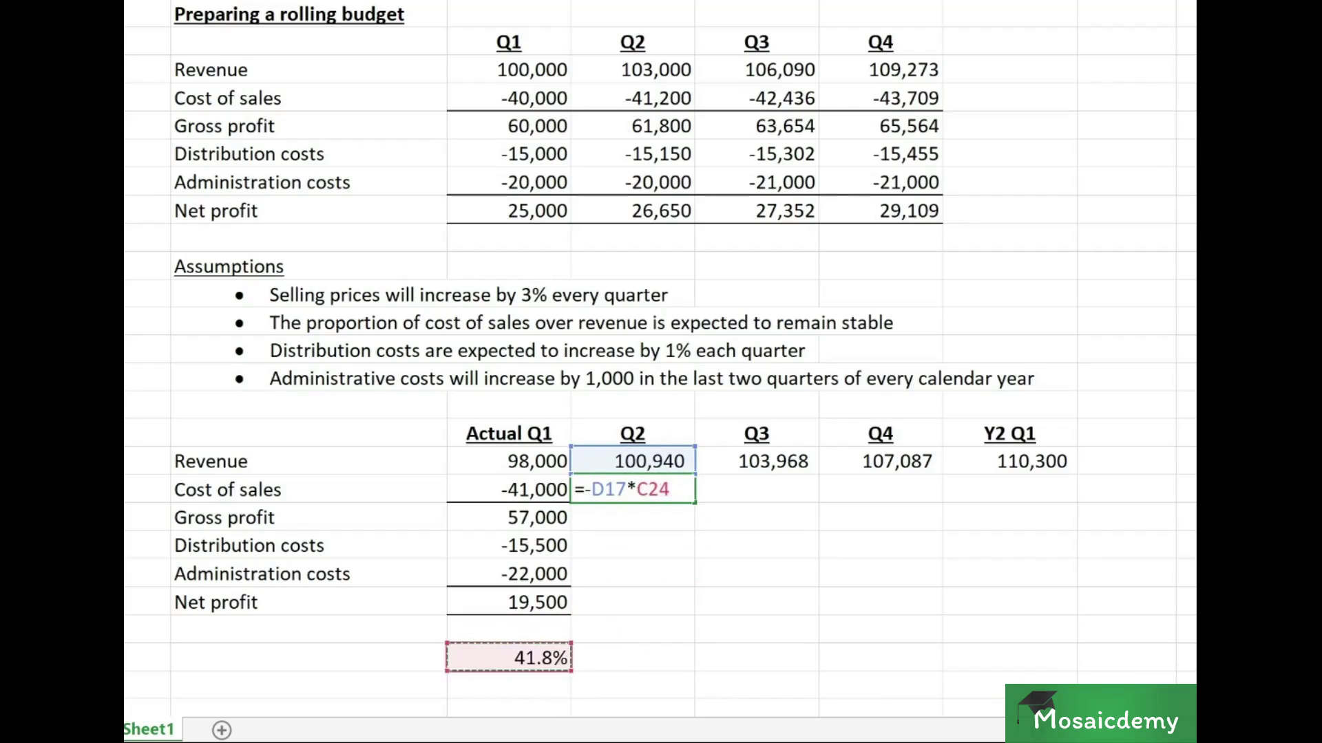
key("F4")
key("Return")
Step: Copy the formula into Q3 through Y2 Q1 Cost of sales, giving (43,497), (44,802), (46,146)
left_click(632, 489)
key("ctrl+c")
key("Right")
key("shift+Right")
key("shift+Right")
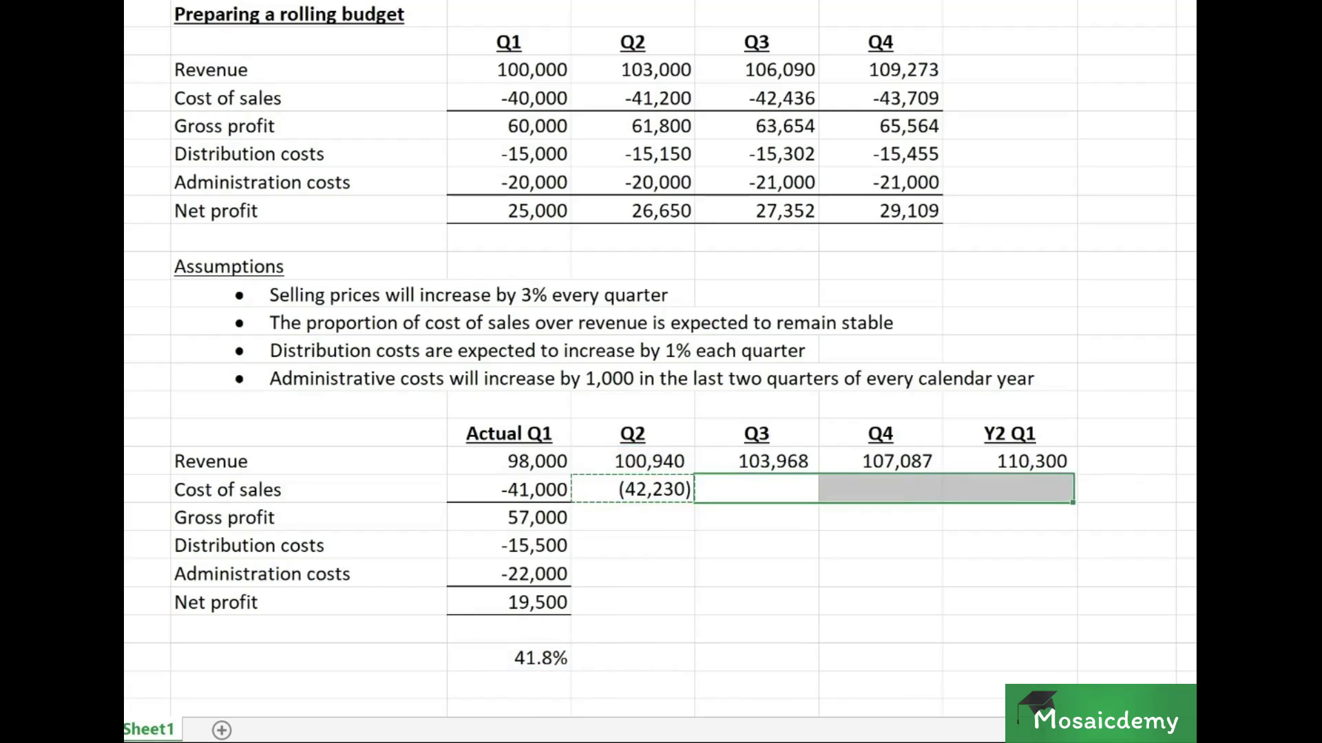
key("ctrl+v")
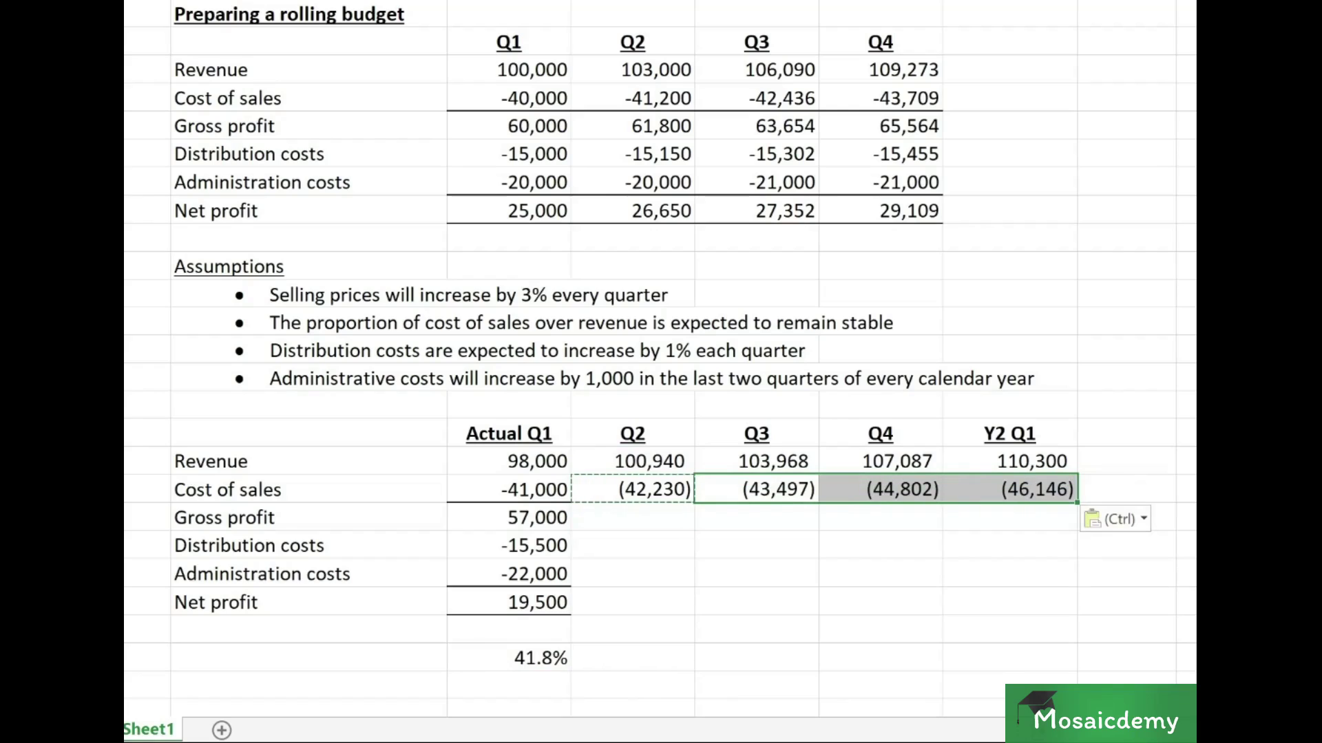
key("Left")
key("Down")
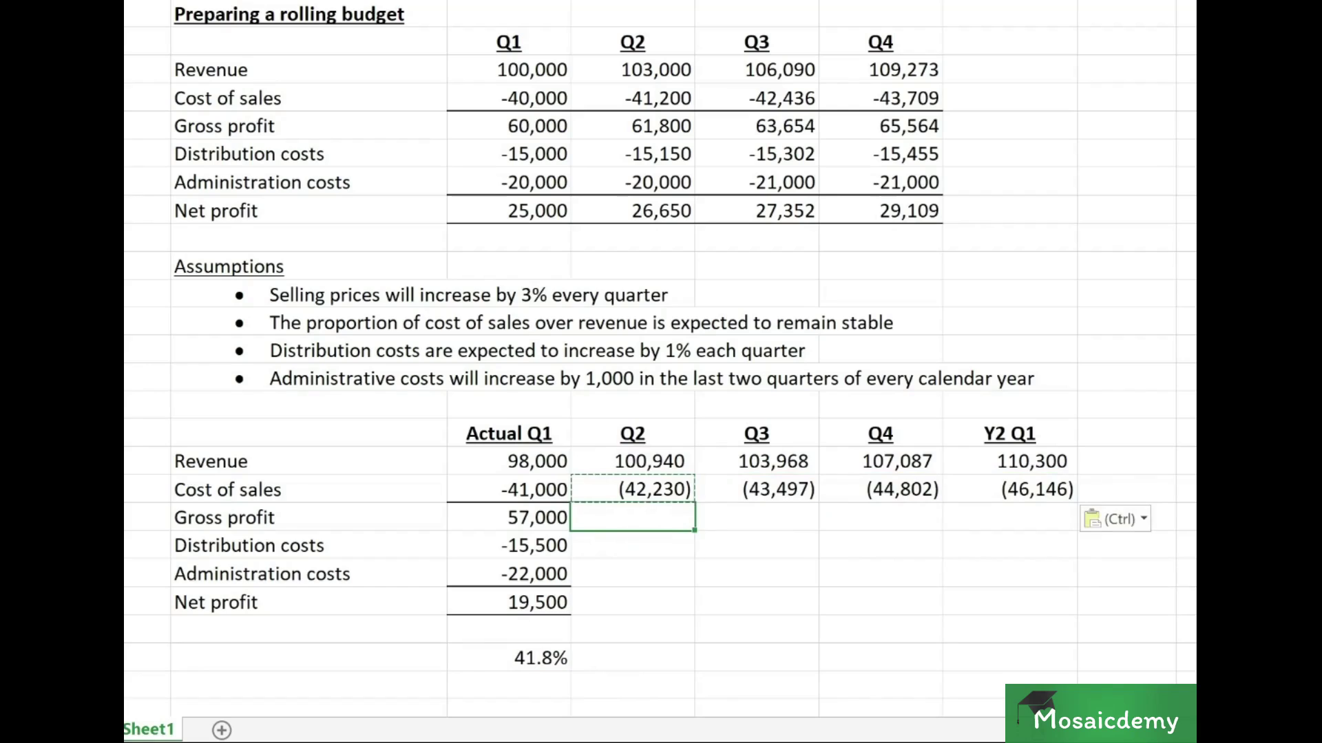
Step: AutoSum Q2 Gross profit and copy it across to Y2 Q1, giving 58,710 to 64,154
key("alt+equal")
key("Return")
left_click(633, 518)
key("ctrl+c")
key("Right")
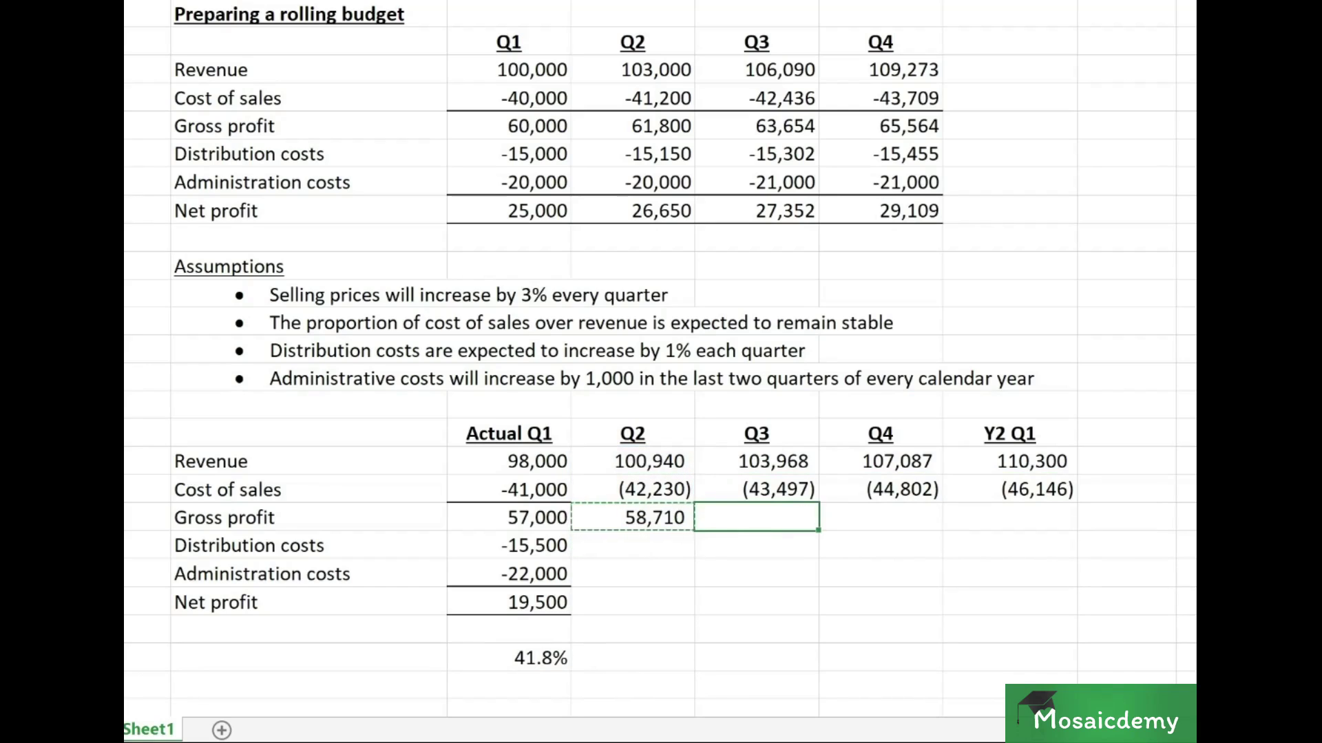
key("shift+Right")
key("shift+Right")
key("ctrl+v")
Step: Add a bottom border under the Cost of sales row from Q2 to Y2 Q1
left_click(632, 518)
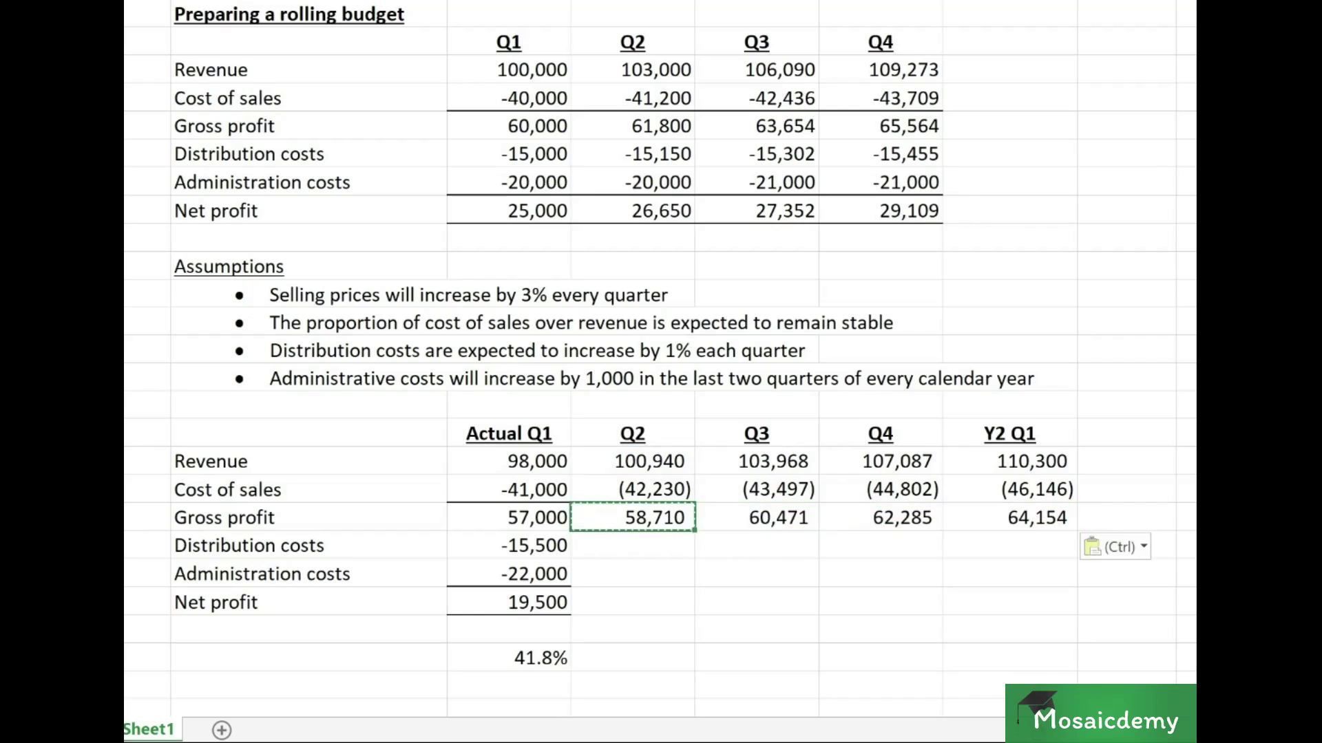
left_click(633, 490)
key("shift+Right")
key("shift+Right")
key("shift+Right")
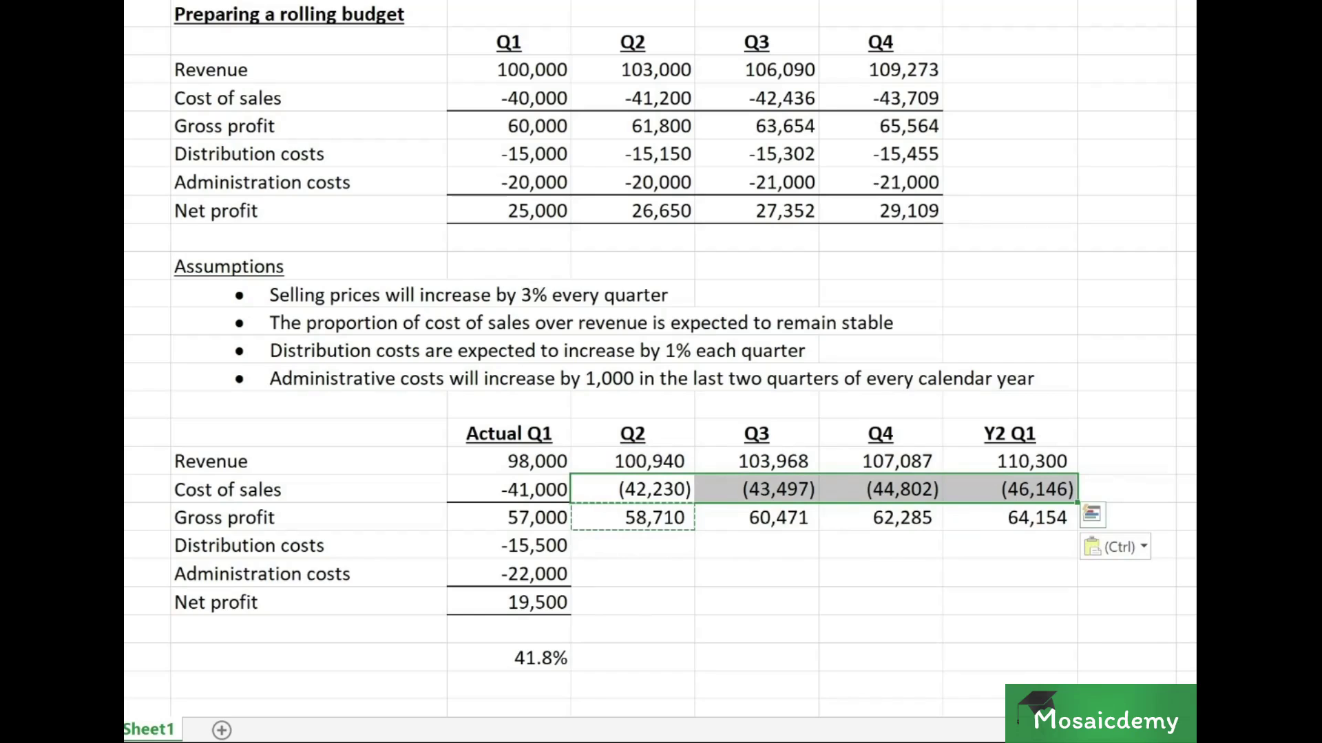
key("alt+h")
key("b")
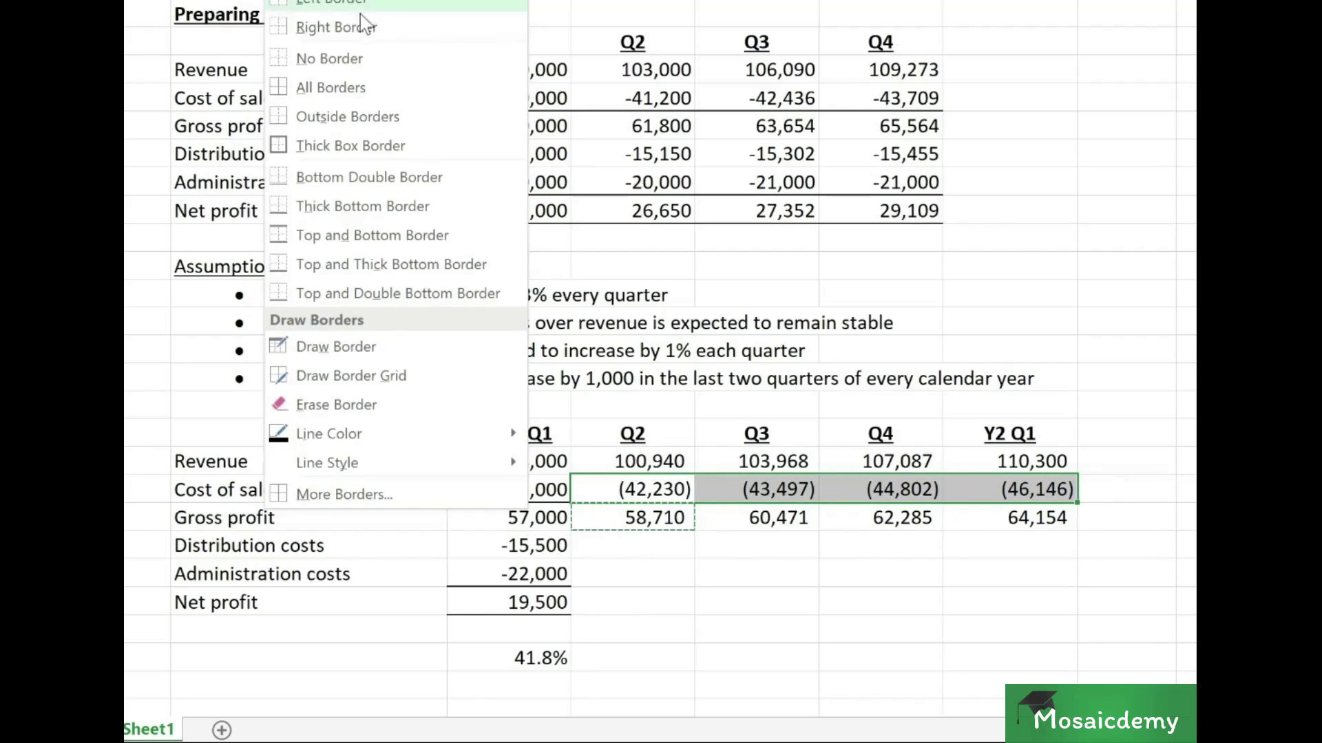
key("o")
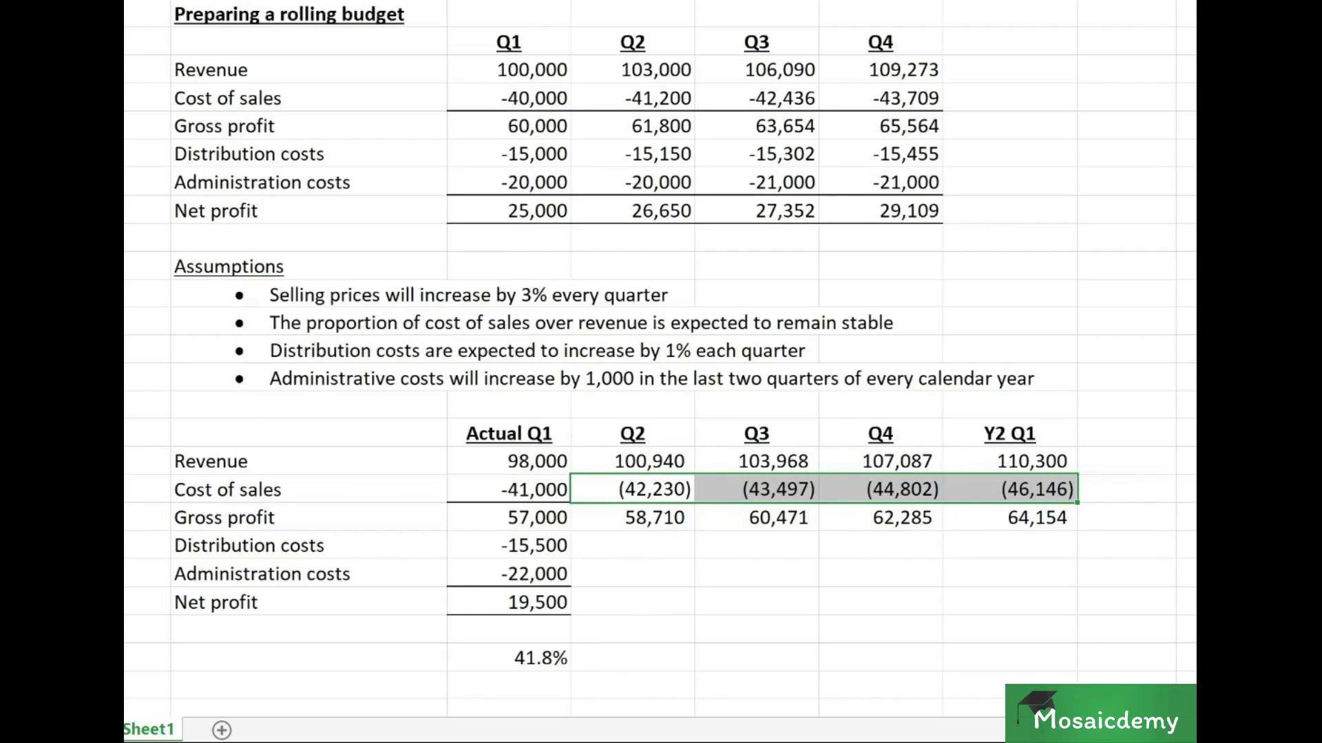
key("Down")
key("Down")
key("Down")
key("Up")
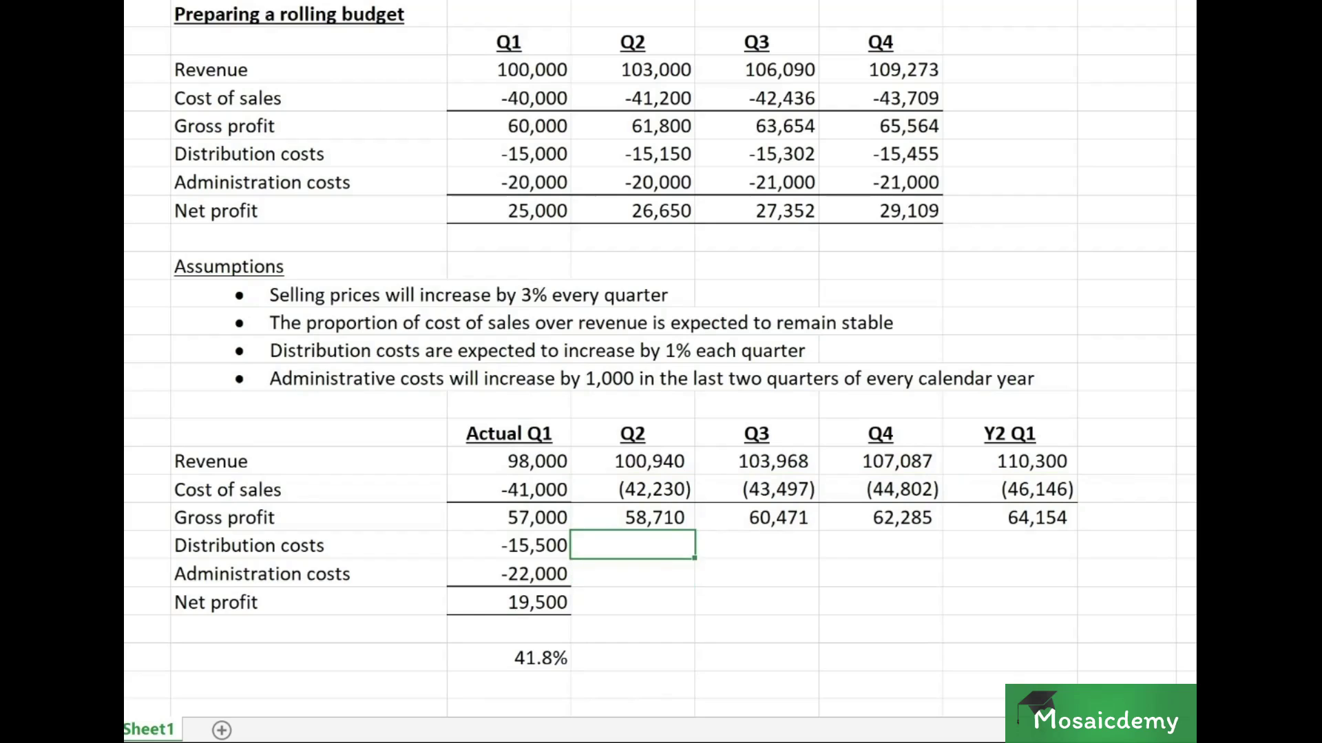
Step: Enter =C20*1.01 in Q2 Distribution costs for a 1% quarterly increase
key("Up")
key("Up")
key("Up")
key("Up")
key("Up")
key("Up")
key("Up")
key("Left")
key("Left")
key("Right")
key("Right")
key("Right")
key("Down")
key("Down")
key("Down")
key("Down")
key("Down")
key("Down")
key("Down")
key("Left")
key("Down")
key("Up")
type("=")
key("Left")
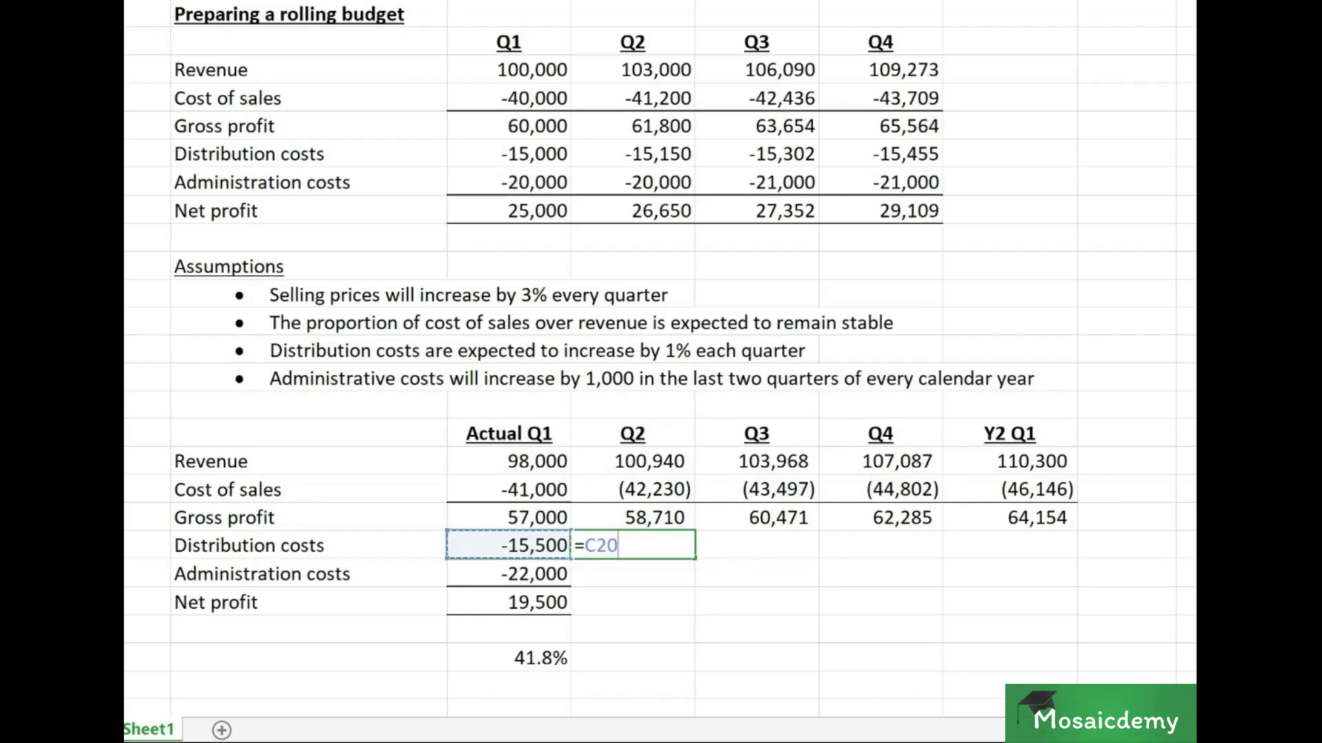
type("*1.01")
key("Return")
Step: Fill the formula right into Q3, Q4 and Y2 Q1: (15,812), (15,970), (16,129)
key("Right")
key("Up")
key("ctrl+r")
key("Right")
key("ctrl+r")
key("Right")
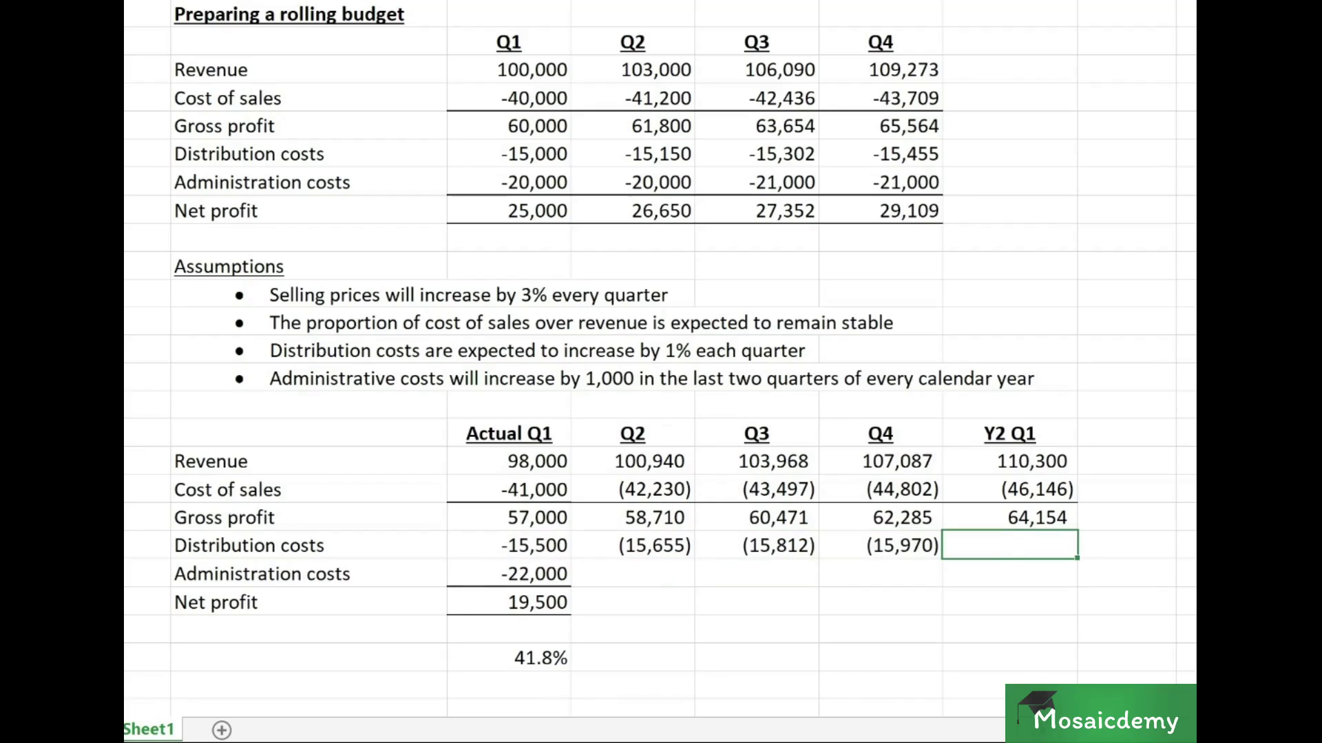
key("ctrl+r")
key("Down")
key("Left")
key("Left")
key("Left")
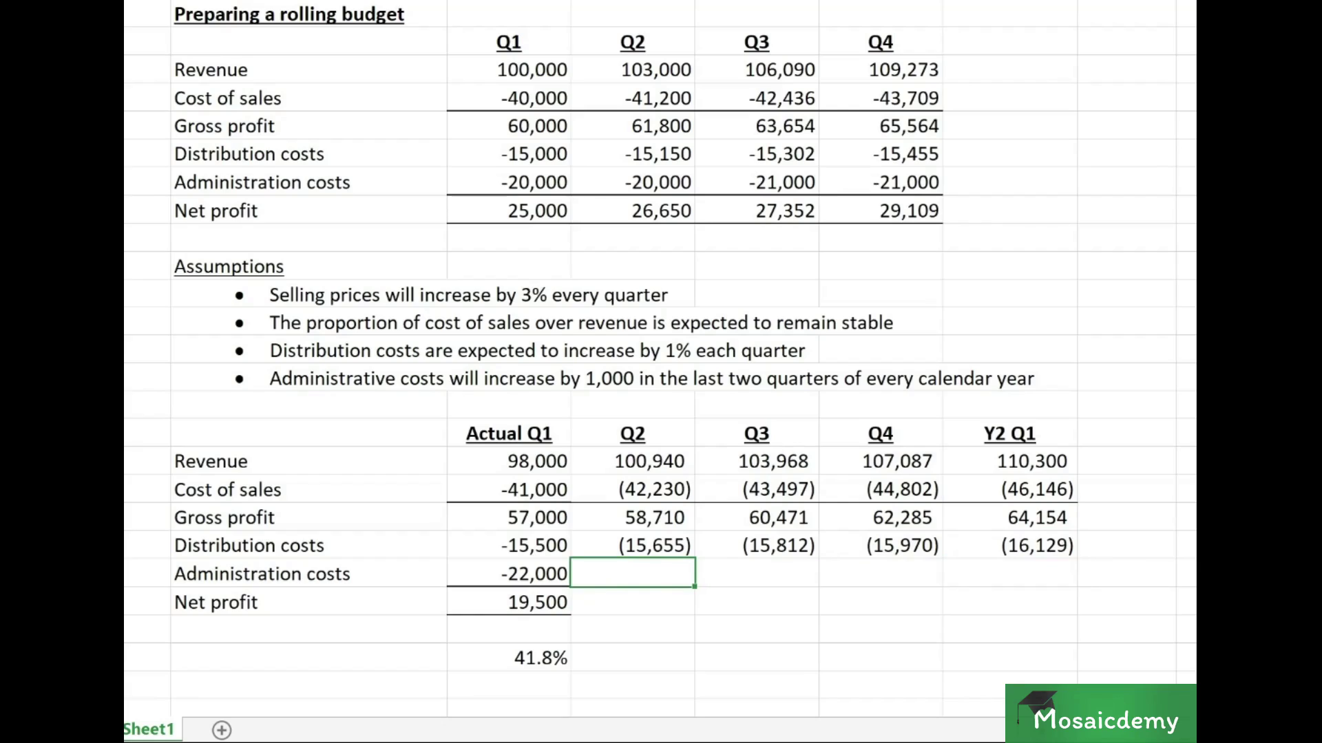
Step: Set Q2 Administration costs to -22,000 and change Q3 to -23,000
key("ctrl+r")
left_click(756, 572)
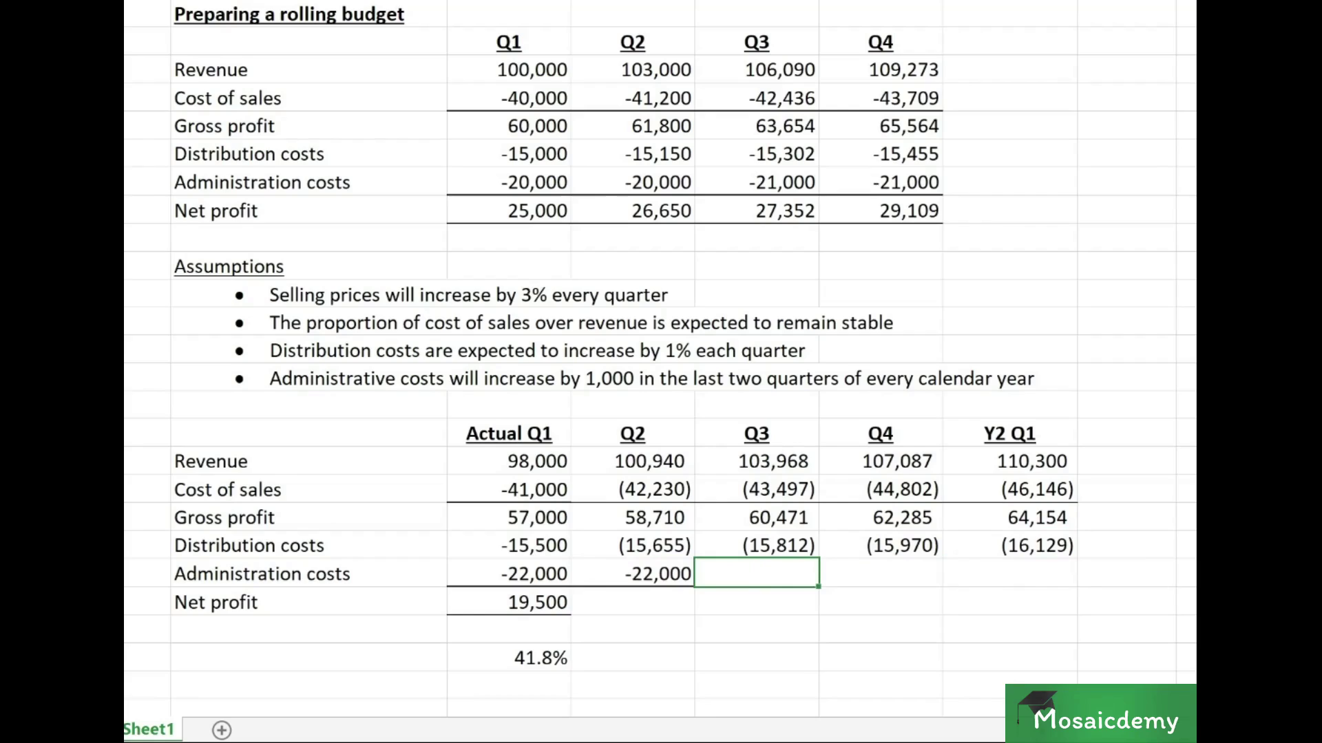
key("ctrl+r")
key("F2")
key("Left")
key("Left")
key("Left")
key("BackSpace")
type("3")
key("Return")
Step: Copy -23,000 into Q4 and Y2 Q1 Administration costs
key("Right")
key("Up")
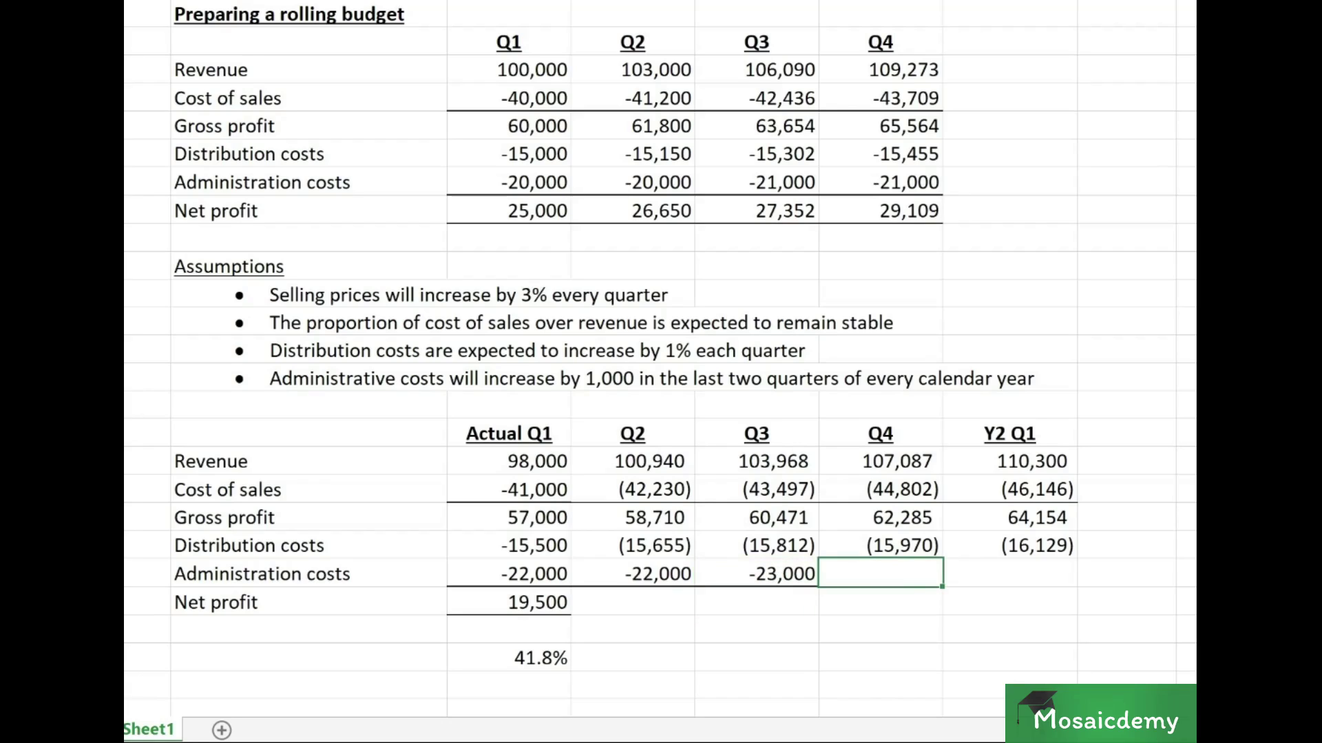
key("ctrl+r")
key("Right")
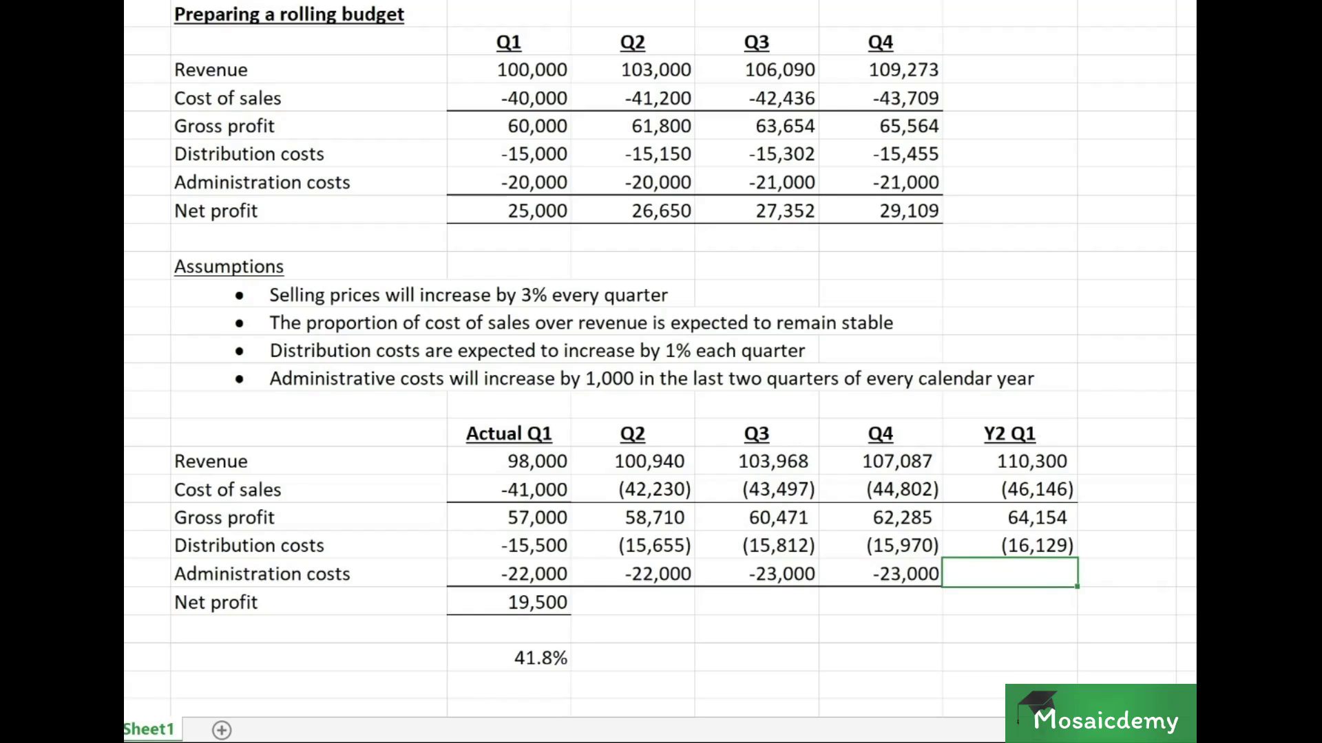
key("ctrl+r")
key("Down")
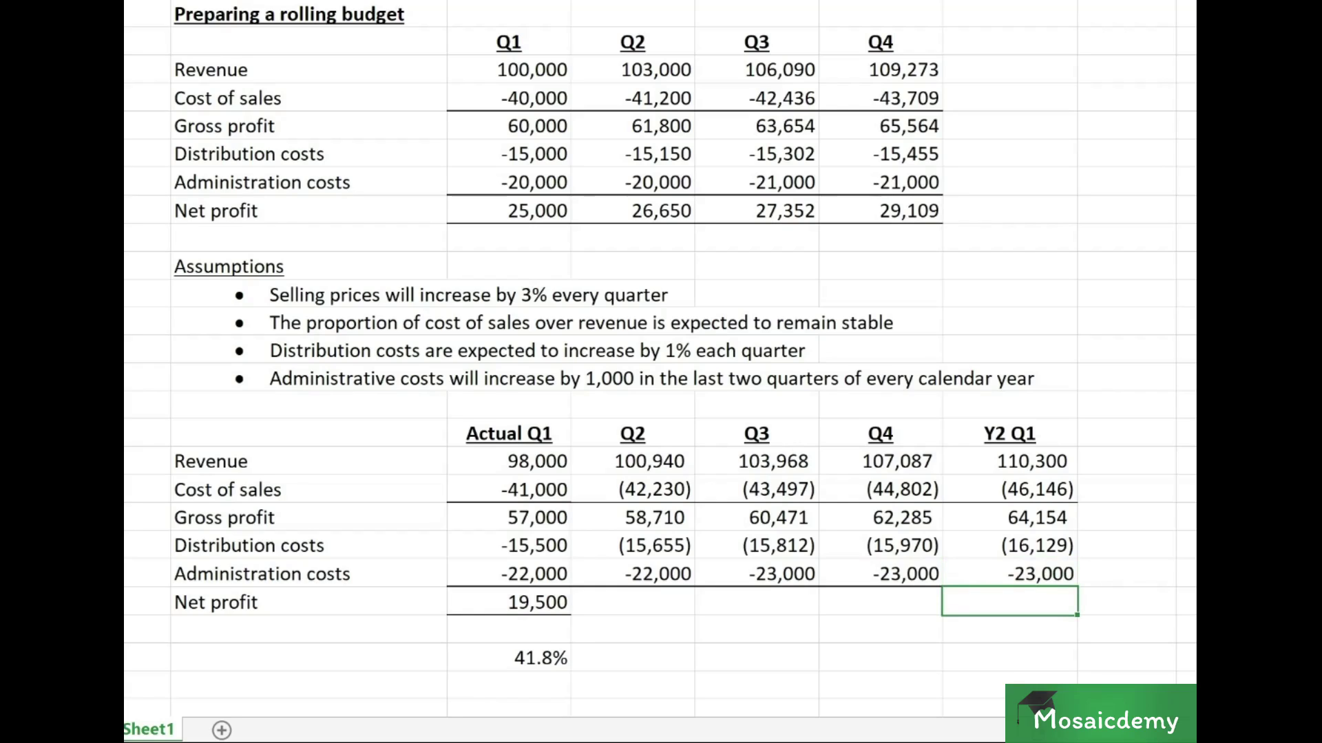
key("Left")
key("Left")
key("Left")
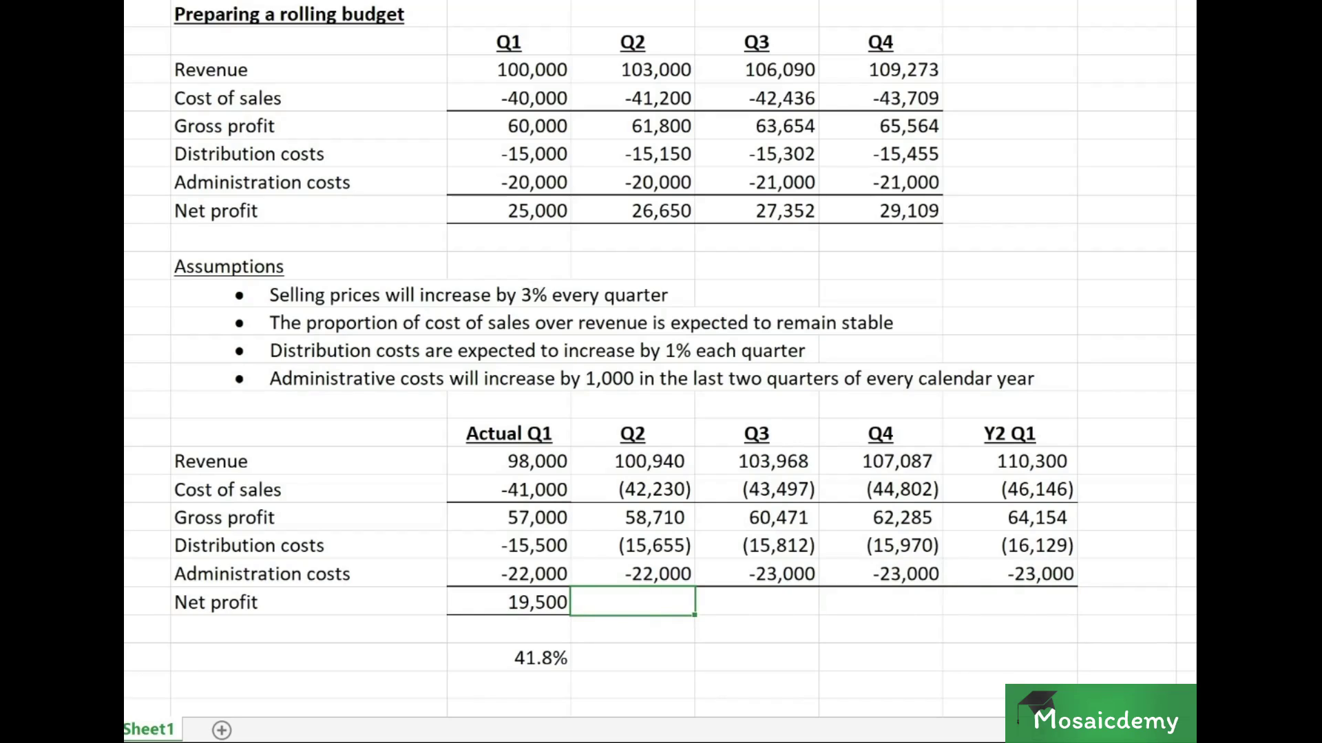
Step: Sum D19:D21 with AutoSum in Q2 Net profit, giving 21,055
key("ctrl+r")
key("alt+equal")
left_click_drag(633, 518, 647, 574)
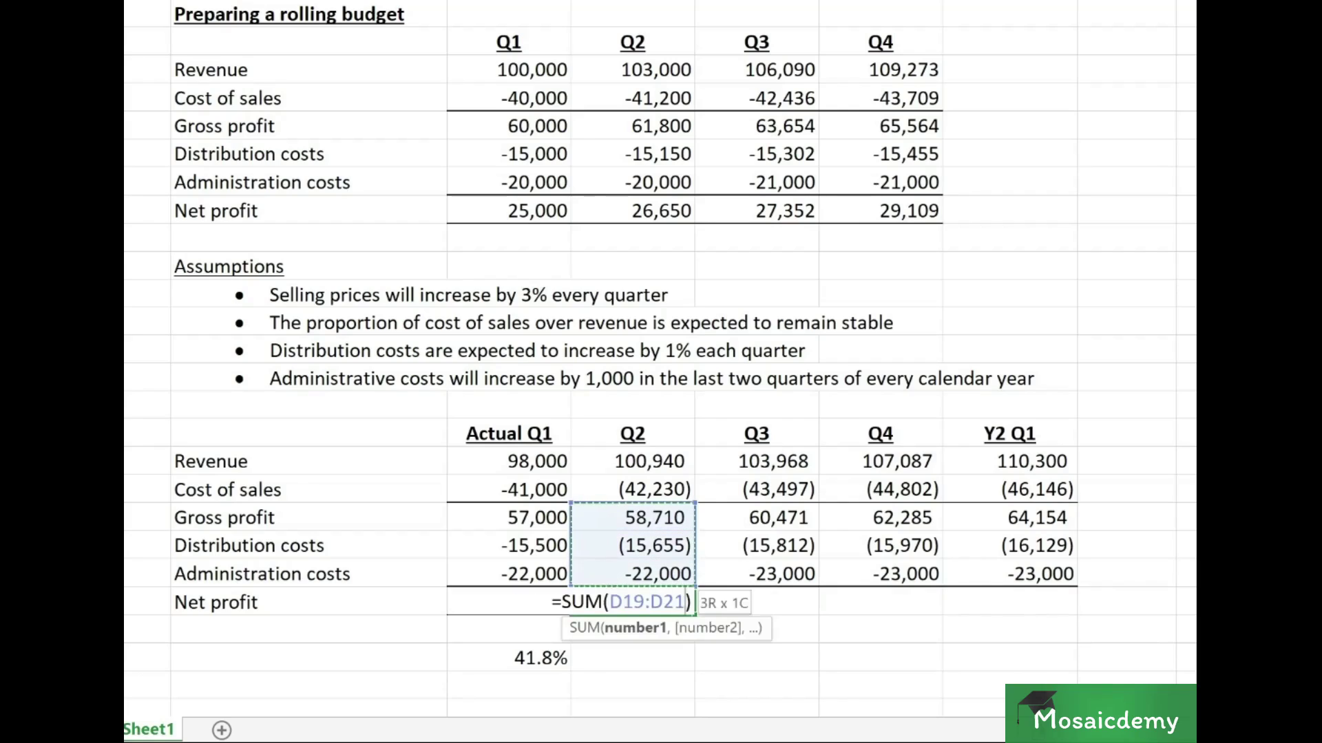
key("Return")
Step: Fill Net profit into Q3, Q4 and Y2 Q1 and check 21,660, 23,316, 25,025
left_click(757, 602)
key("ctrl+r")
left_click(880, 603)
key("ctrl+r")
left_click(1009, 602)
key("ctrl+r")
left_click(880, 602)
left_click(757, 602)
left_click(633, 602)
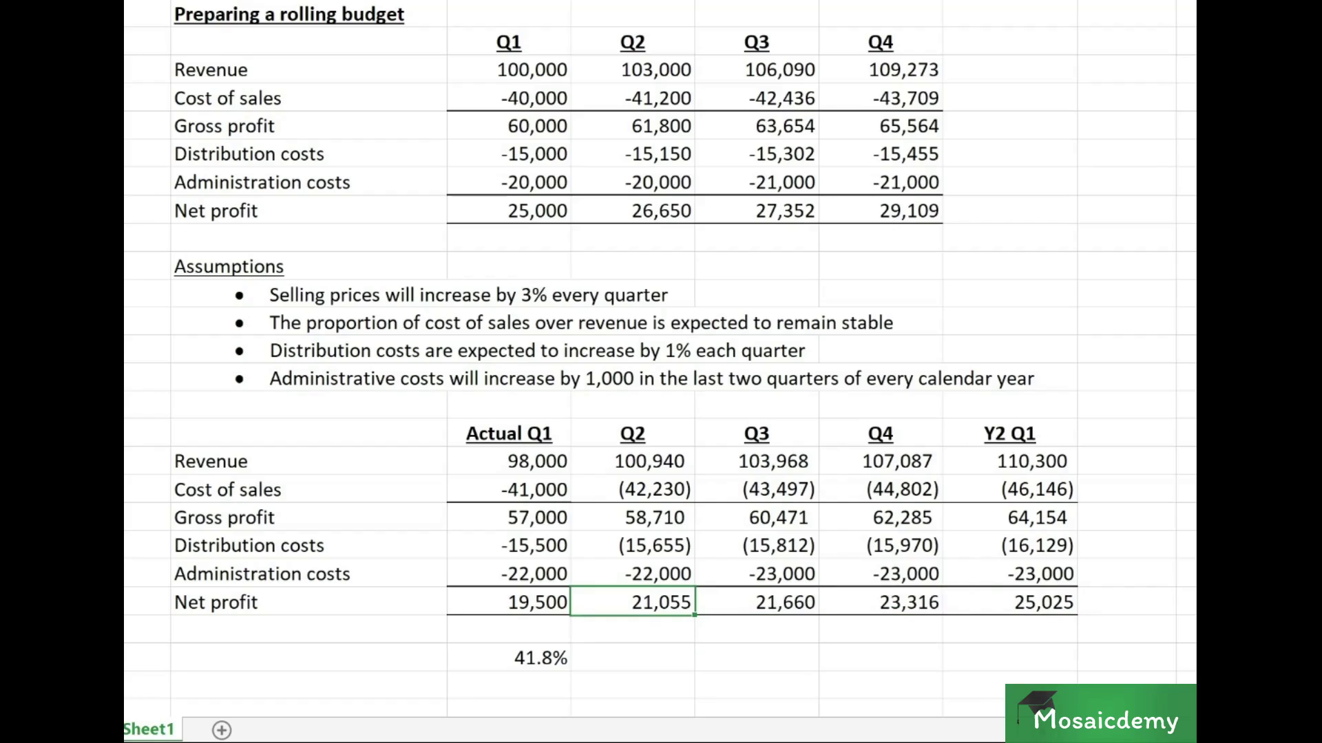
key("Up")
key("Up")
key("Up")
key("Up")
key("Up")
key("Up")
key("Up")
key("Up")
key("Up")
key("Left")
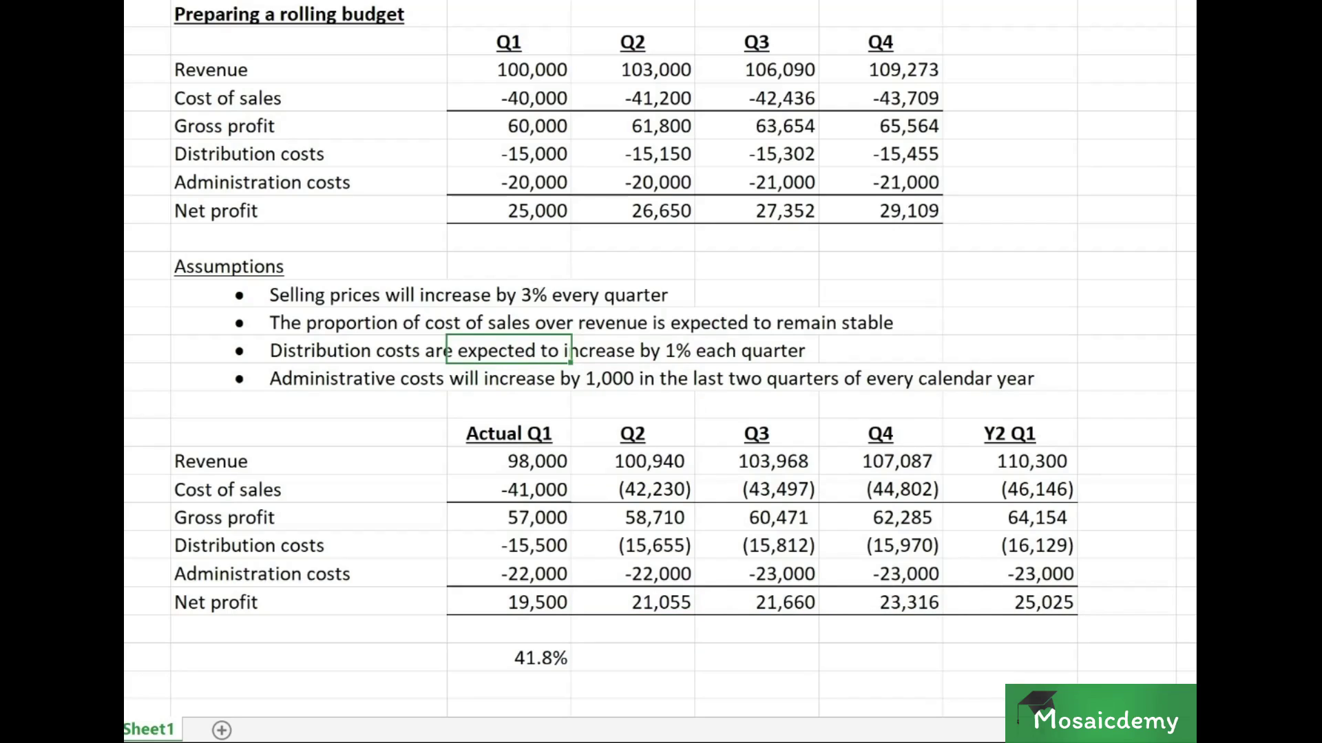
left_click(508, 378)
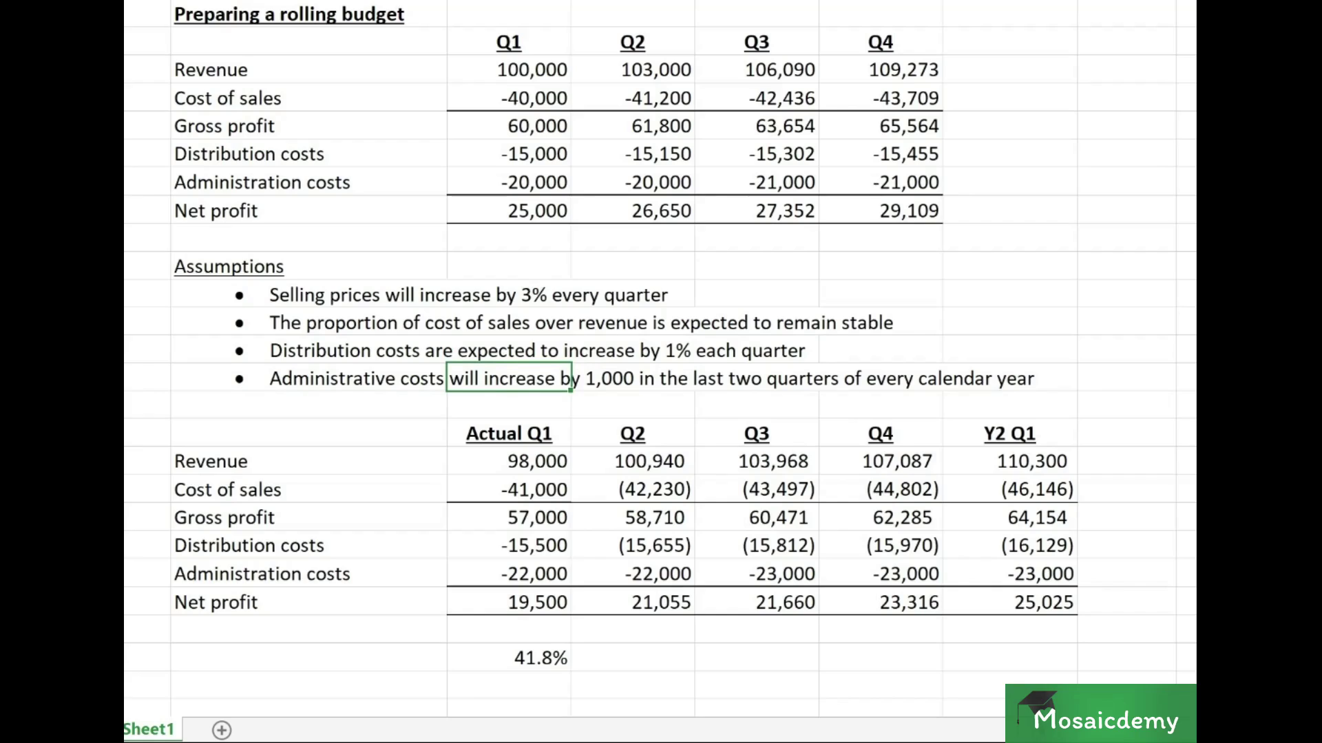
key("Down")
key("Down")
key("Down")
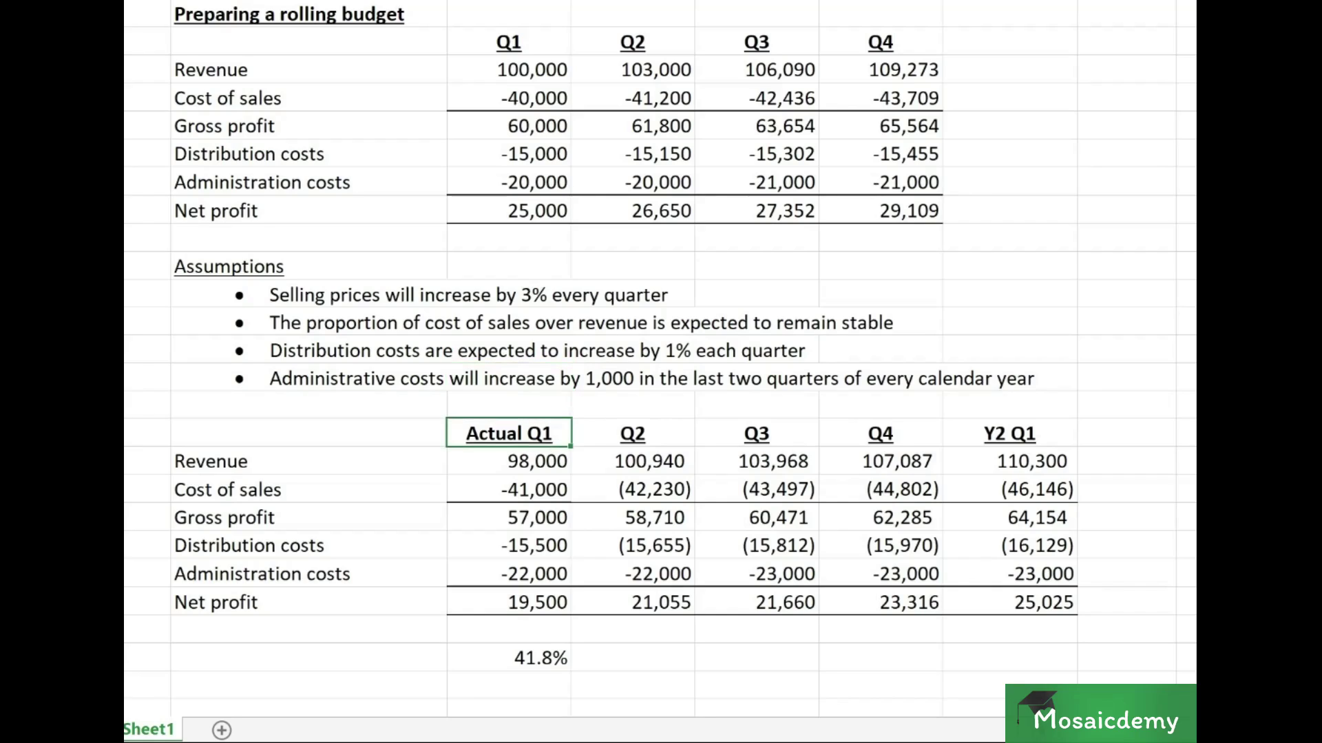
key("shift+Down")
key("shift+Down")
key("shift+Down")
key("shift+Down")
key("shift+Down")
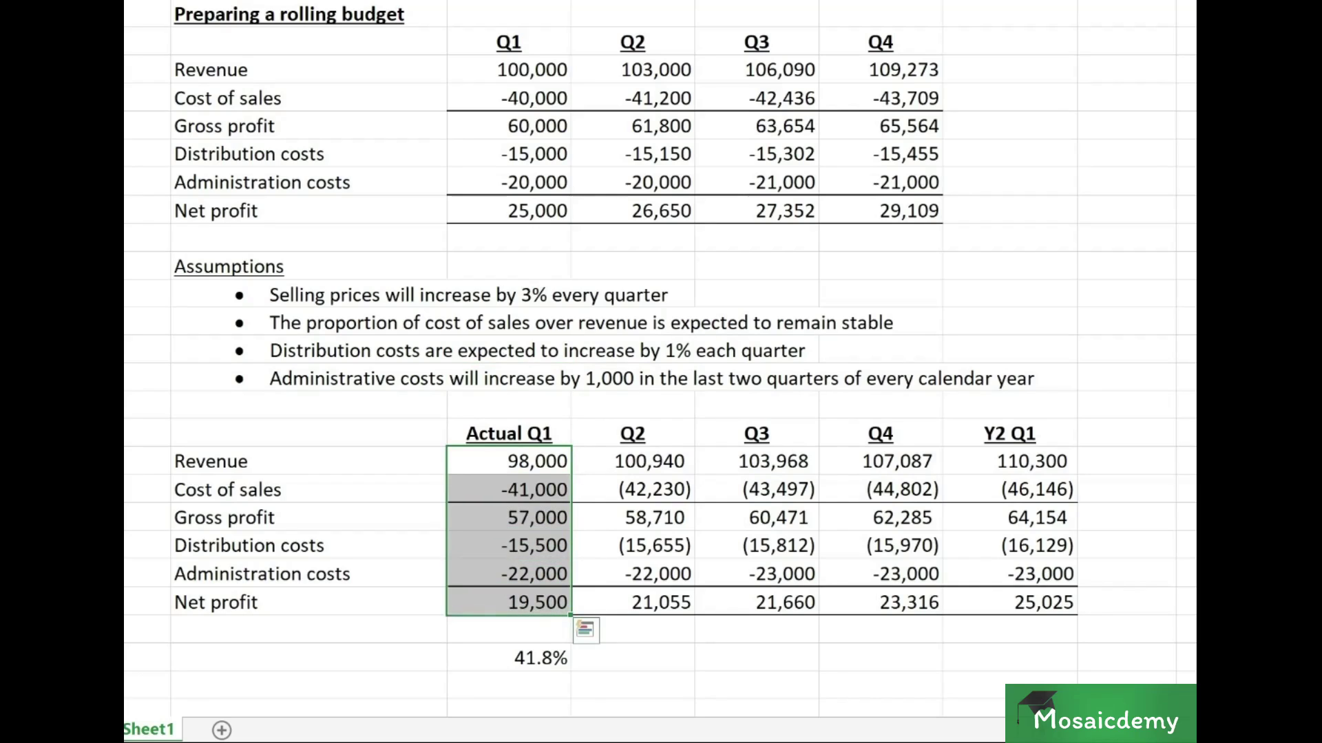
key("Up")
key("Up")
key("Up")
key("Up")
key("Up")
key("Left")
key("Up")
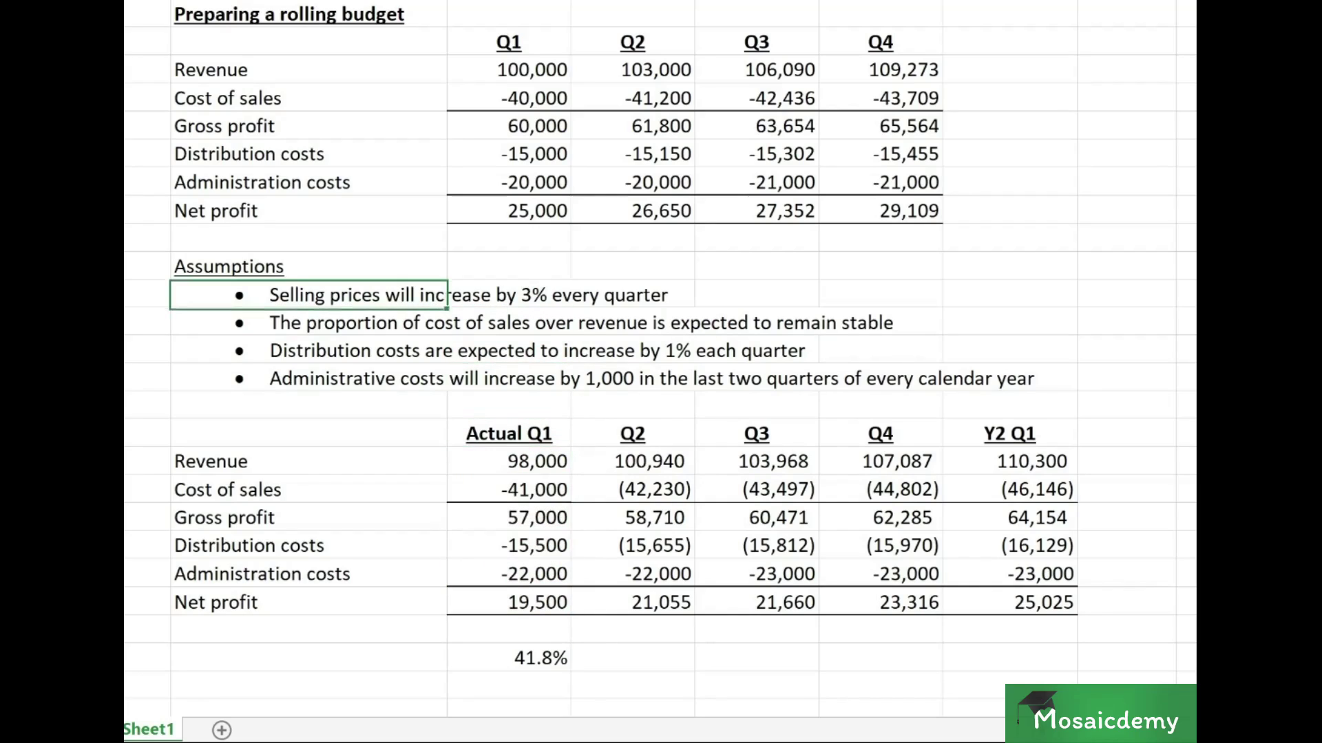
key("shift+Down")
key("shift+Down")
key("shift+Down")
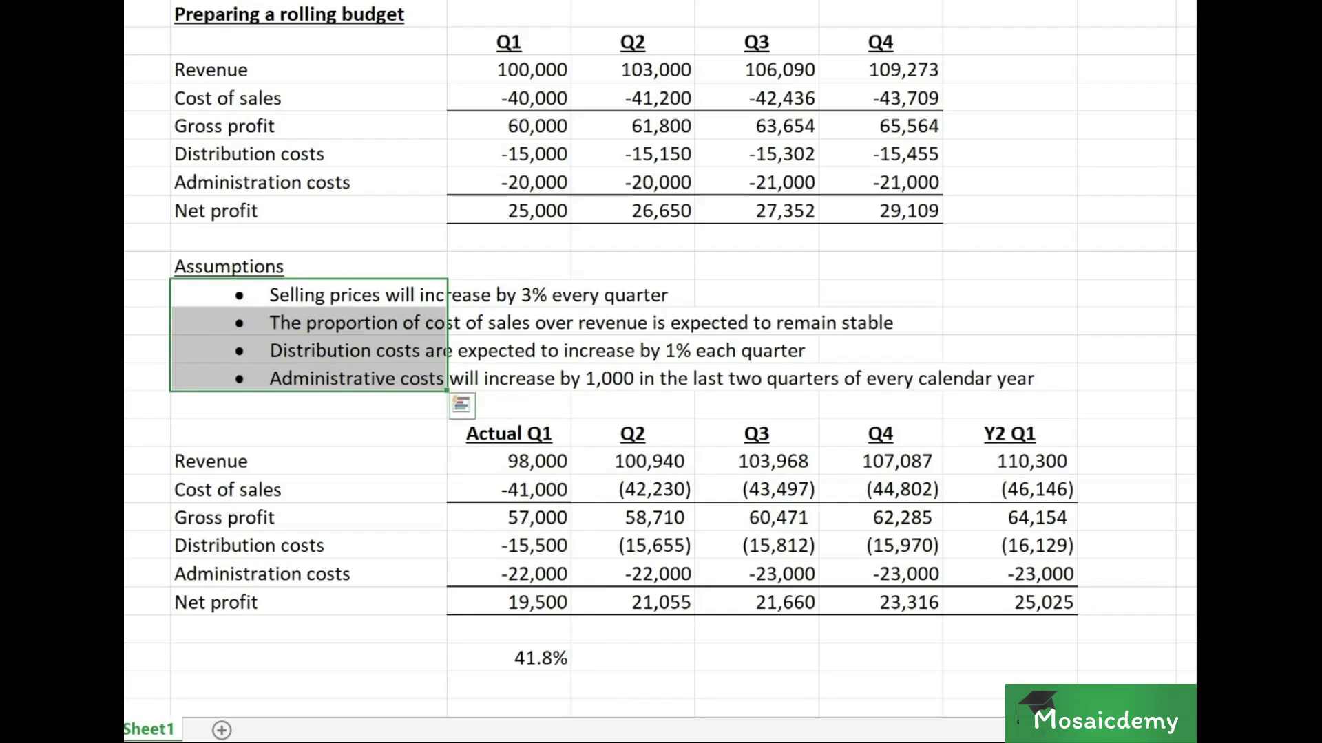
key("Right")
key("Down")
key("Down")
key("Down")
key("Down")
key("Down")
key("Down")
key("Down")
key("Right")
key("Up")
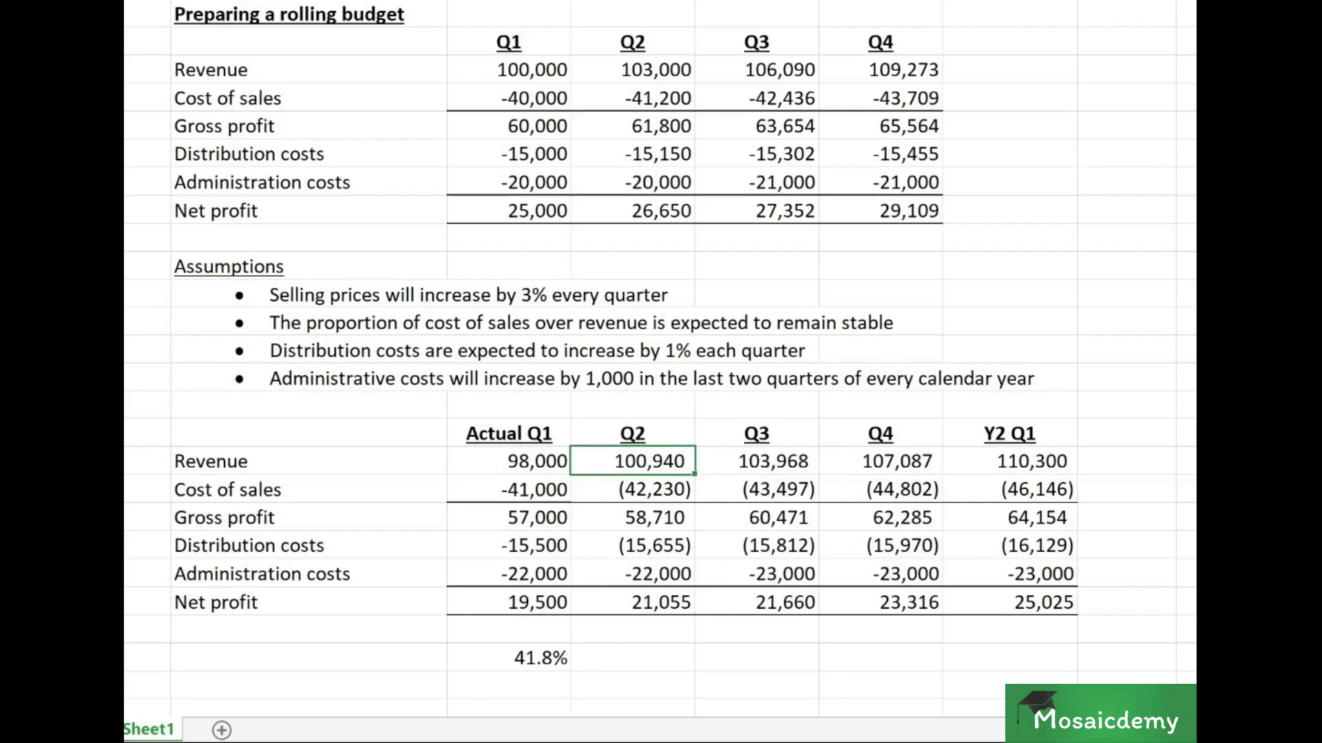
key("shift+Right")
key("shift+Right")
key("shift+Right")
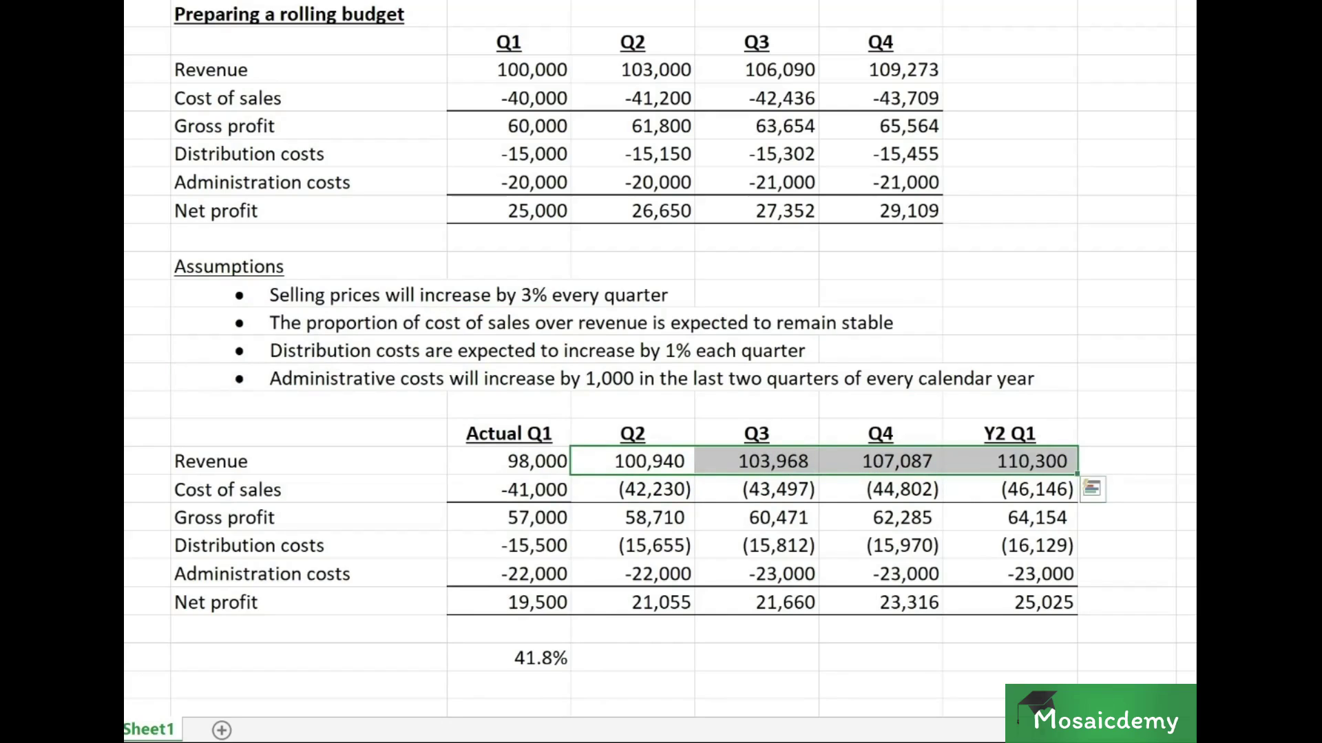
key("Left")
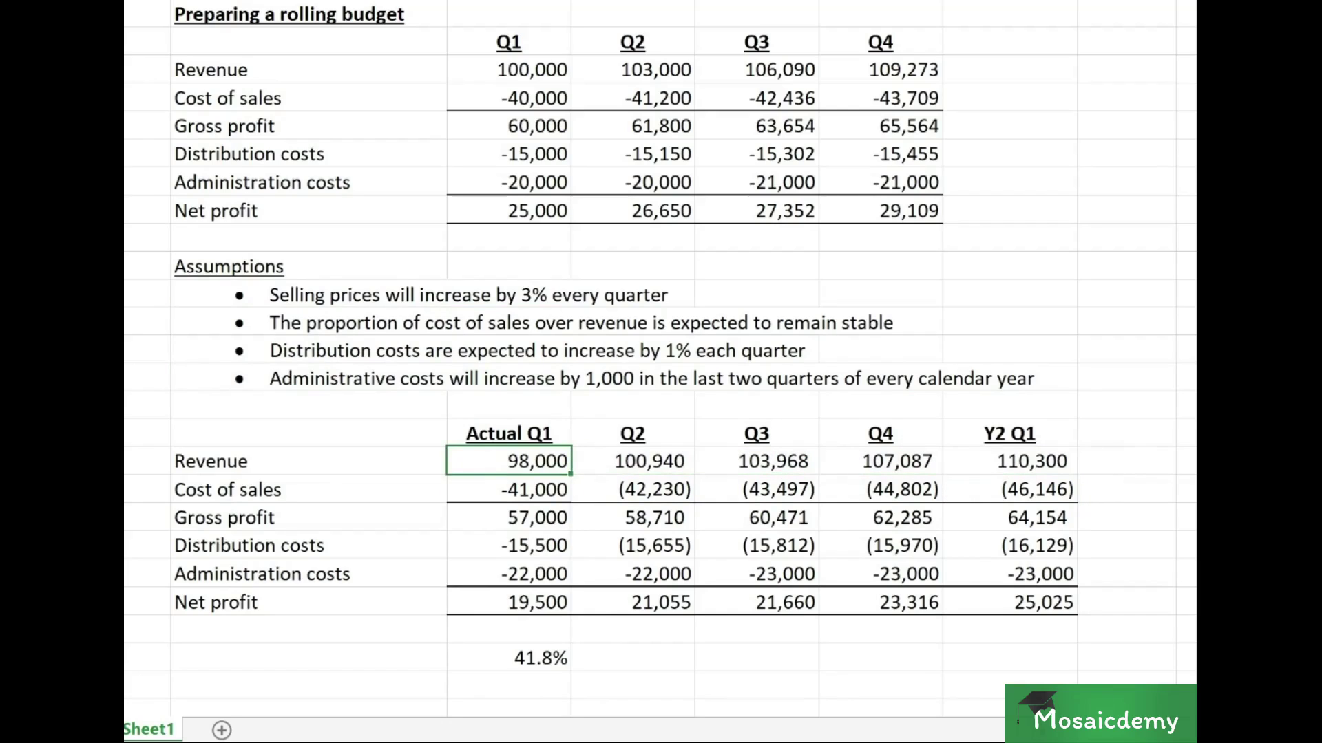
key("Down")
key("Down")
key("Down")
key("Down")
key("Down")
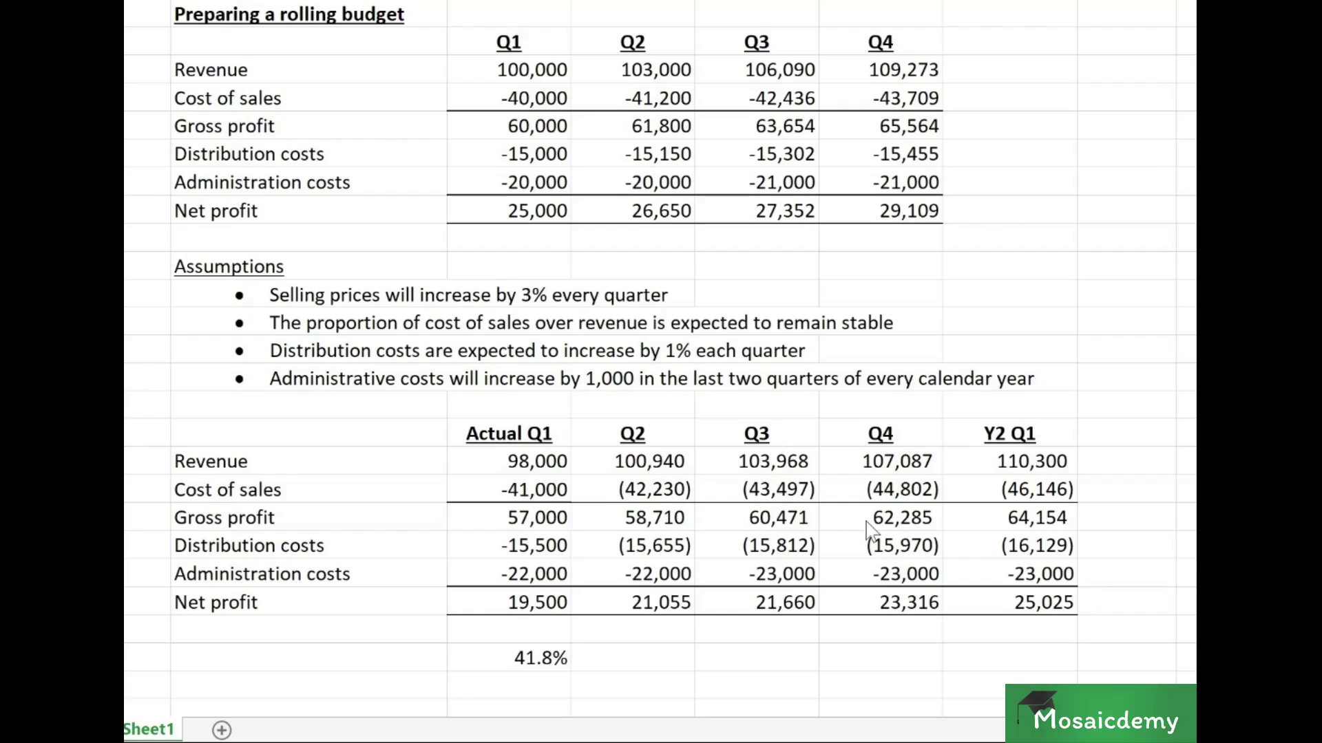
left_click(628, 443)
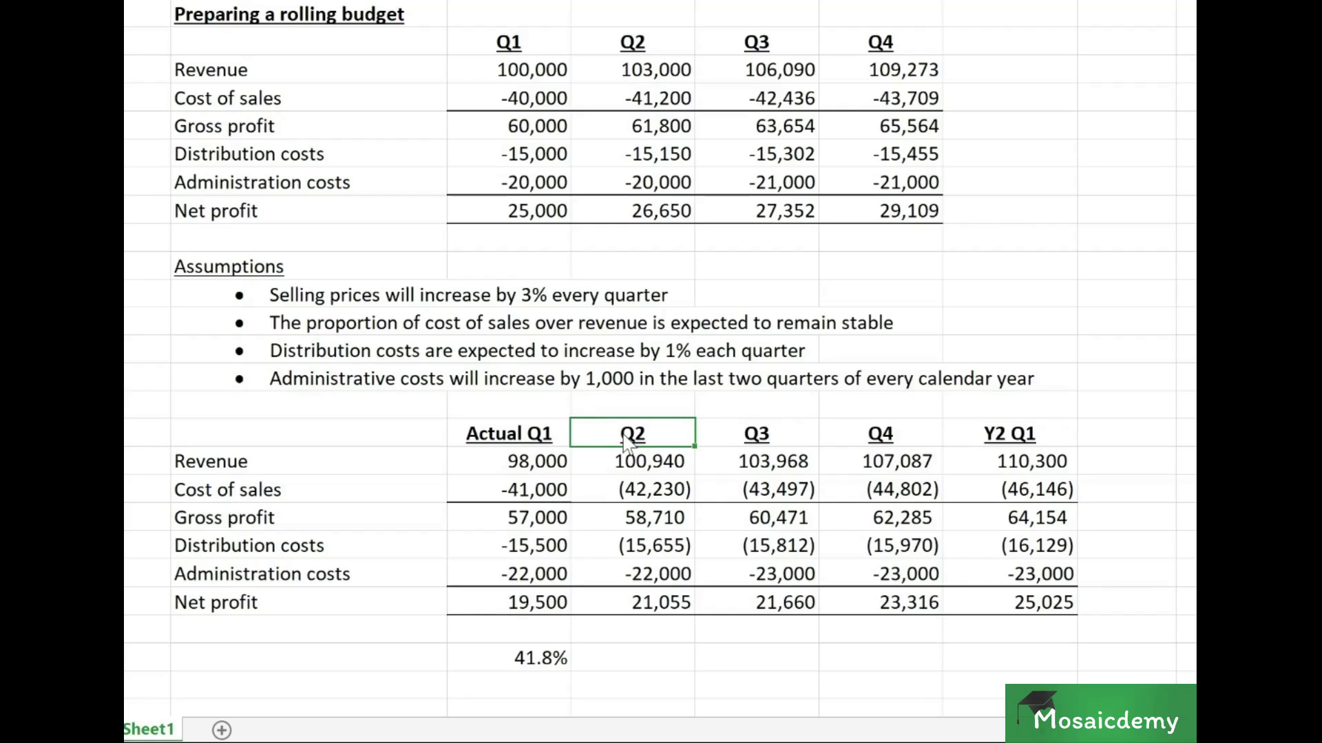
key("Right")
key("Right")
key("Right")
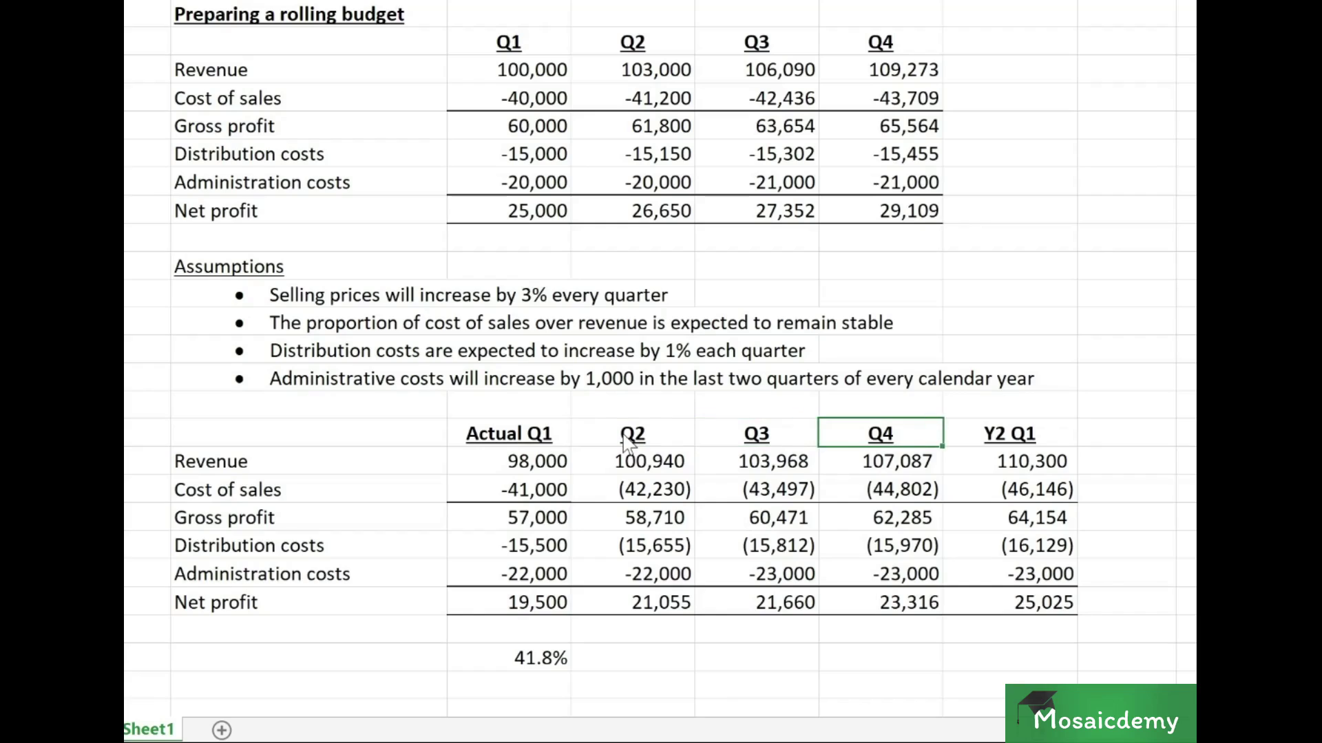